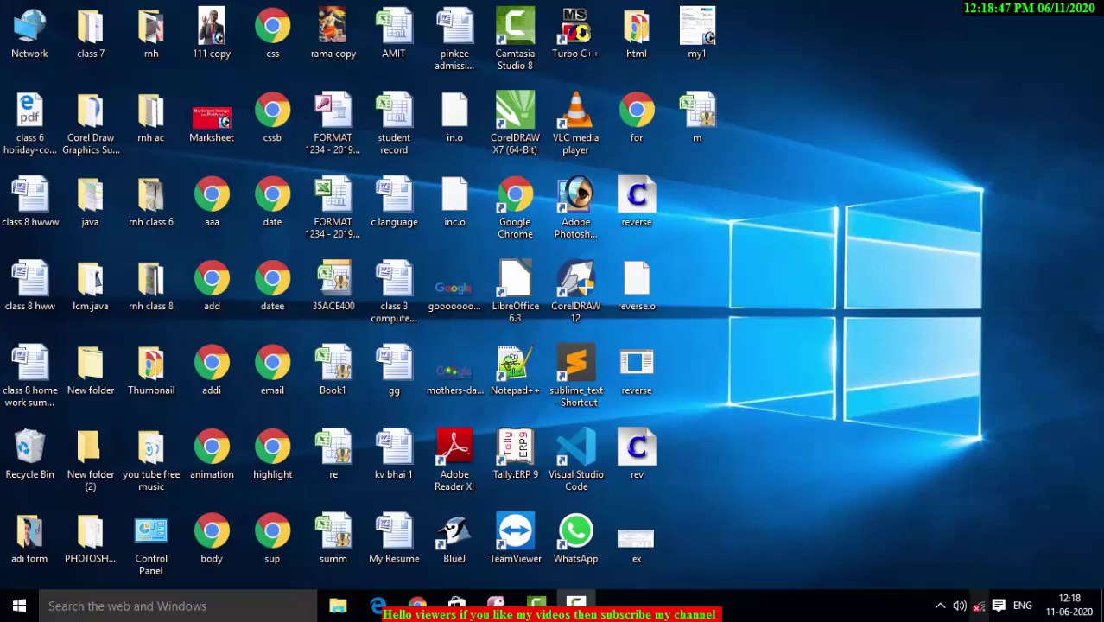
- Refresh the desktop three times, then bring the Access database showing Table1 to the front
right_click(822, 152)
click(858, 206)
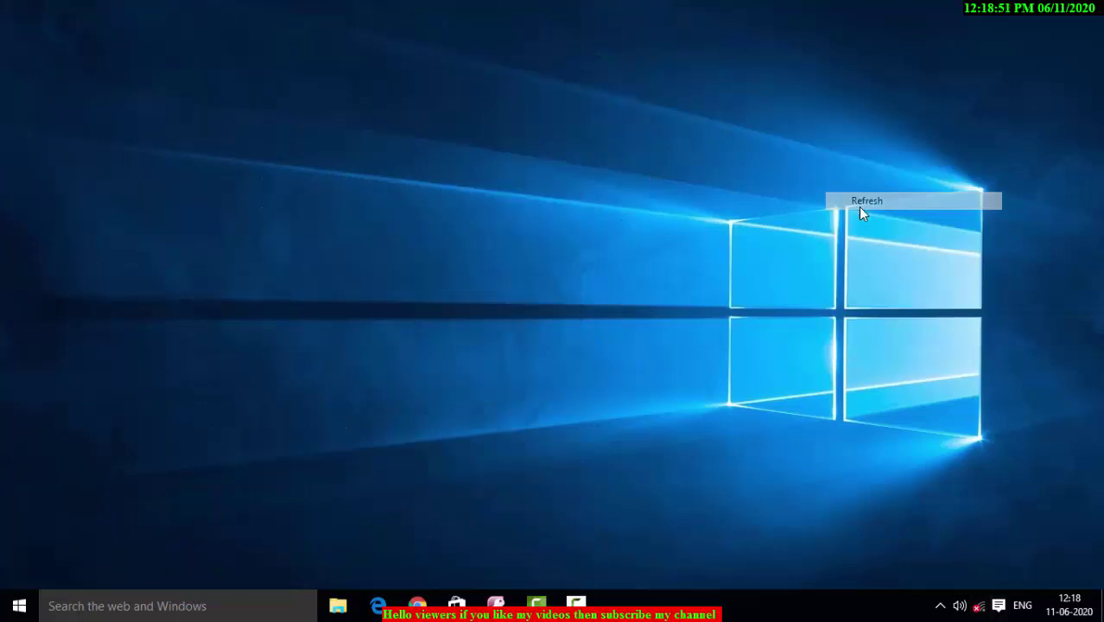
right_click(858, 206)
click(890, 250)
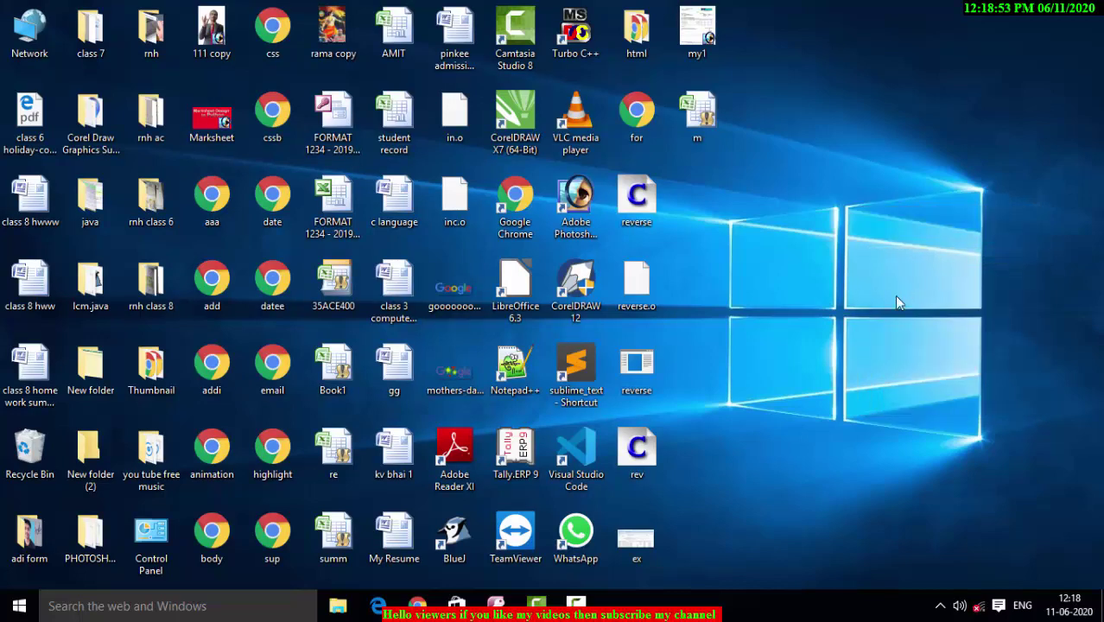
right_click(871, 135)
click(914, 183)
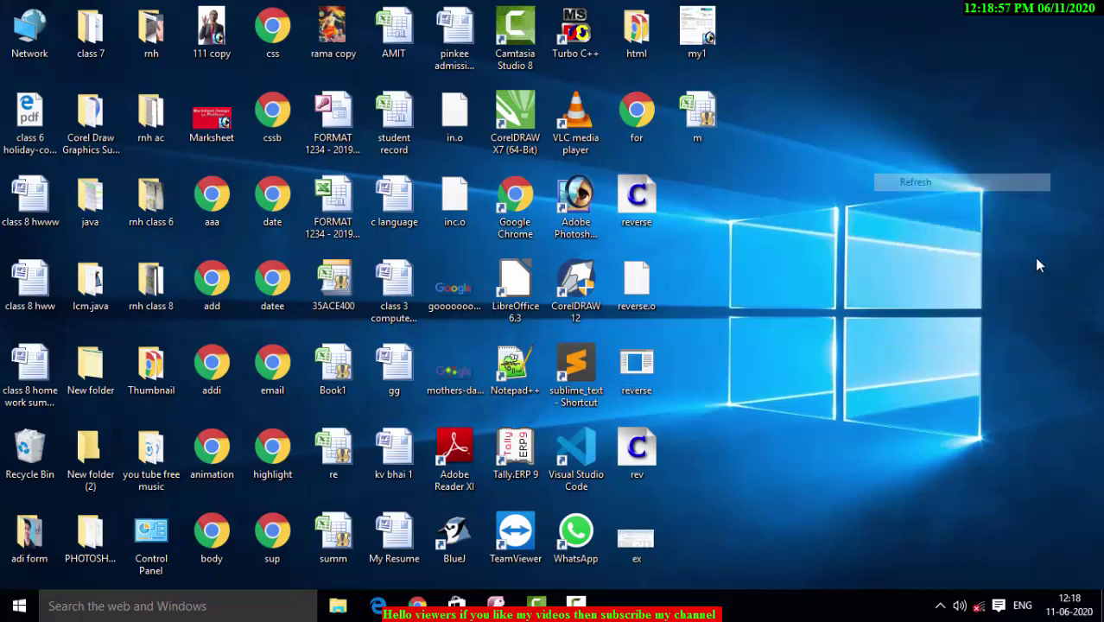
click(498, 607)
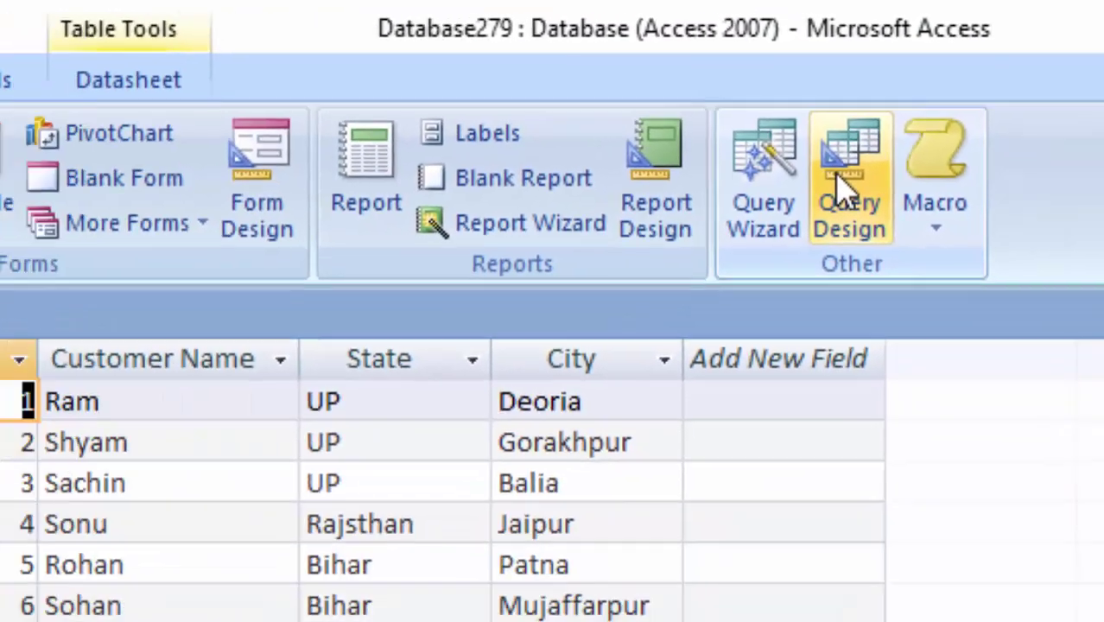
- Build a design-view query on Table1 with Customer Id, Customer Name, State and City
click(821, 195)
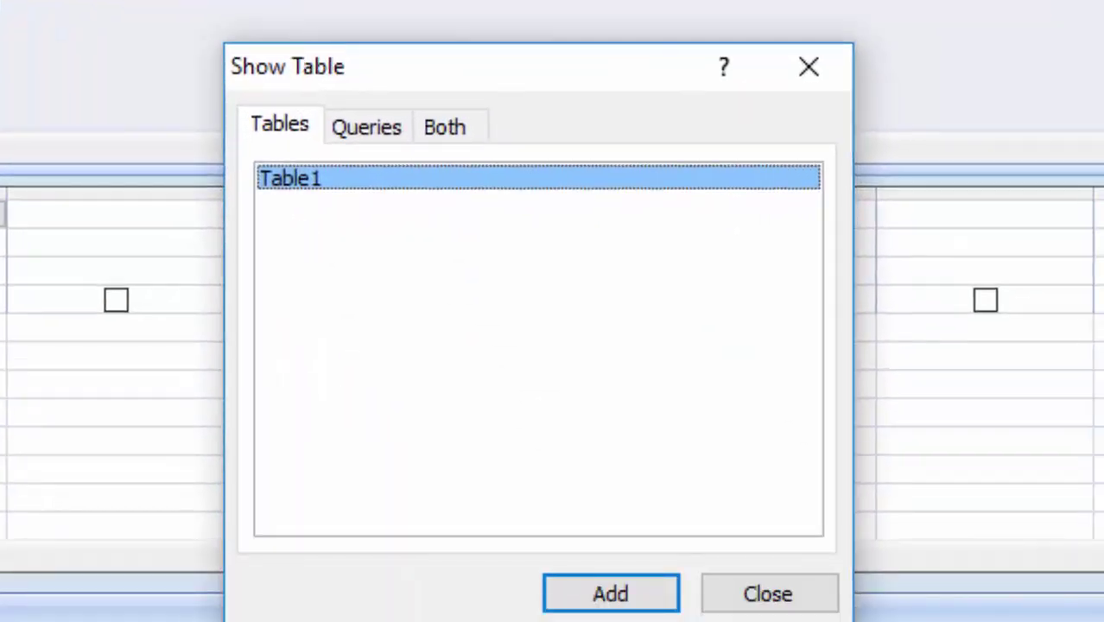
click(598, 601)
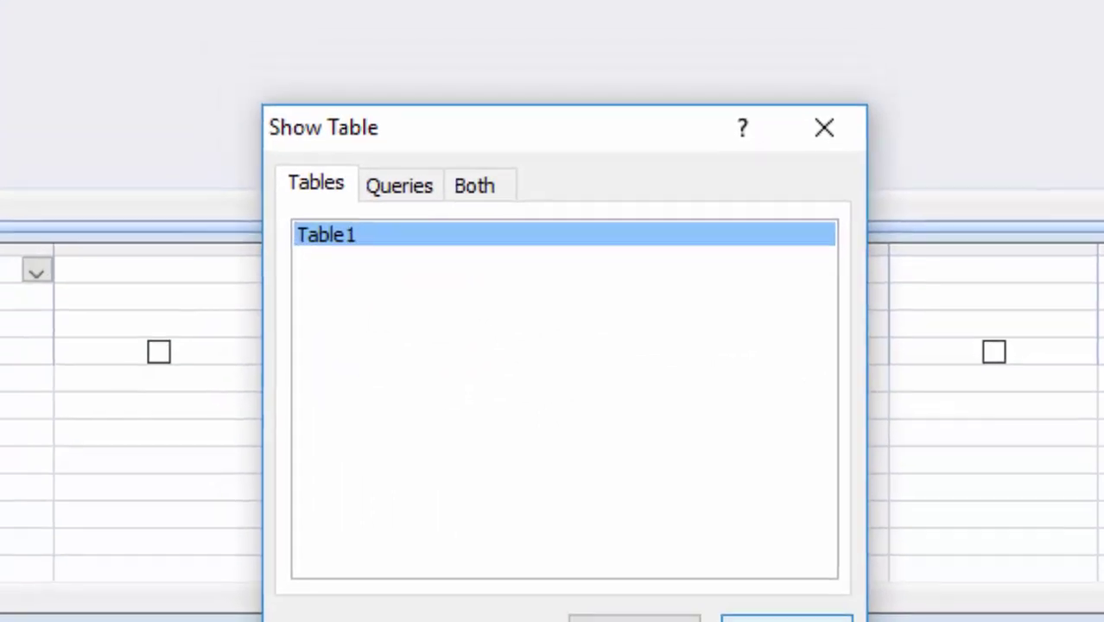
click(767, 596)
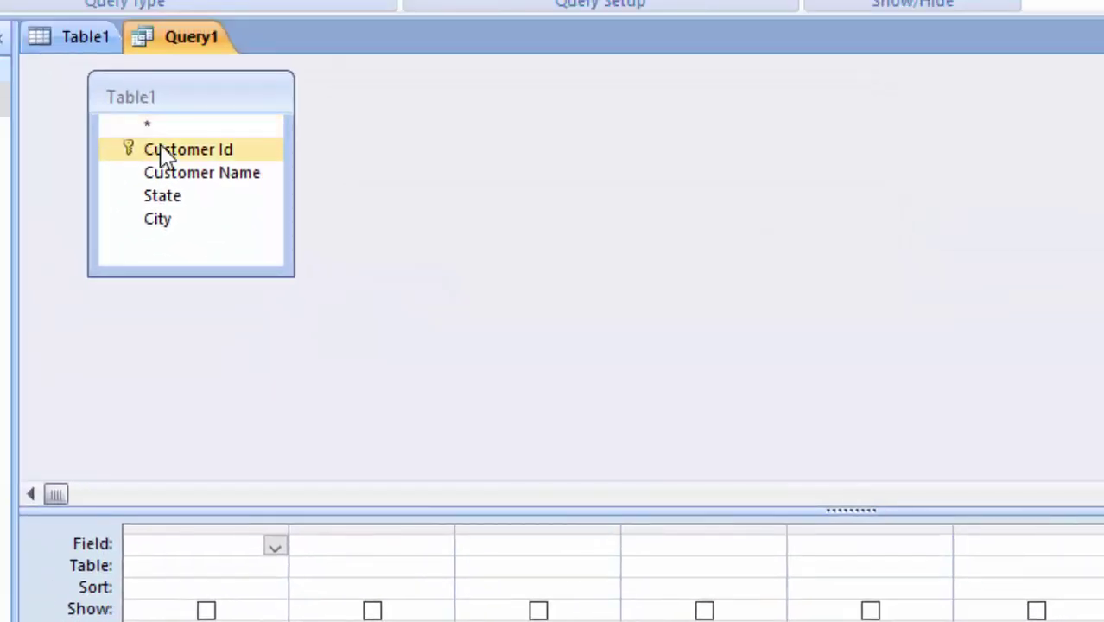
double_click(165, 152)
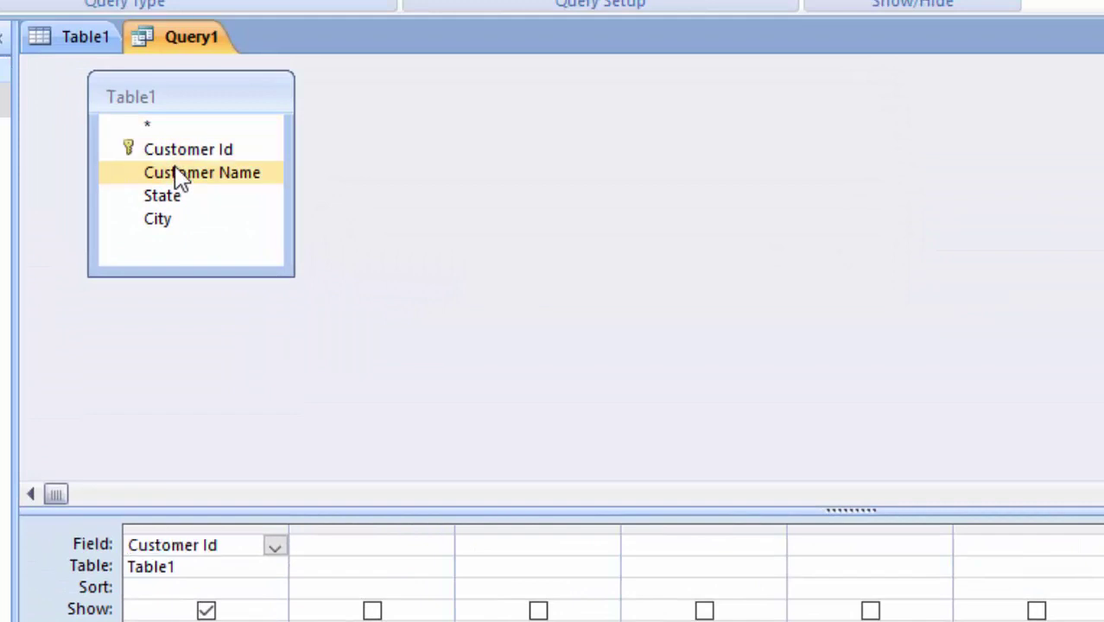
double_click(177, 173)
double_click(169, 206)
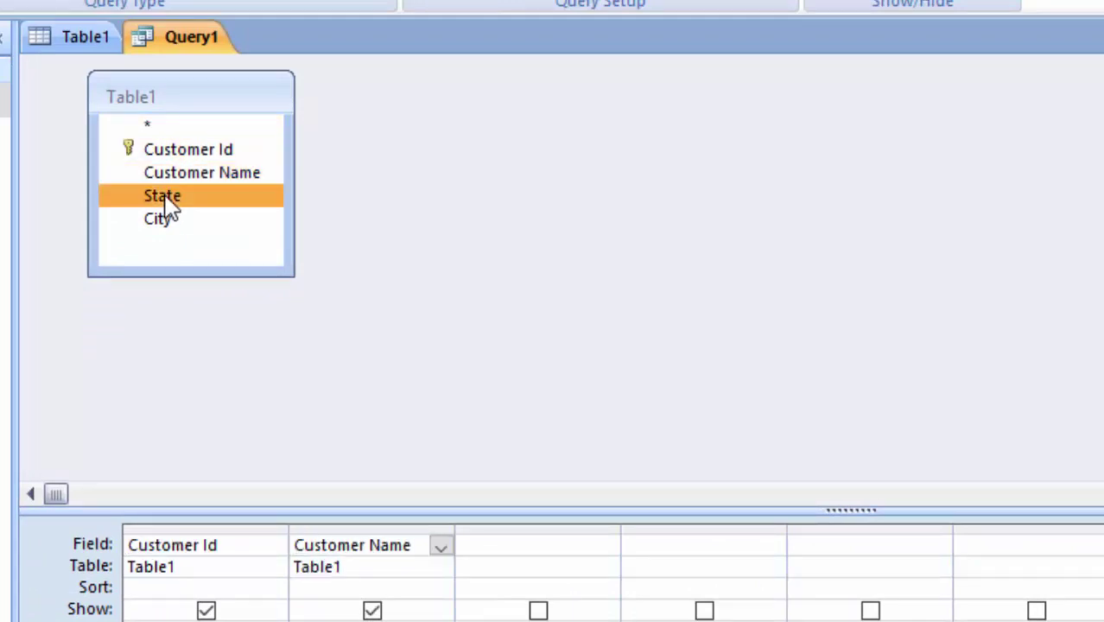
double_click(177, 226)
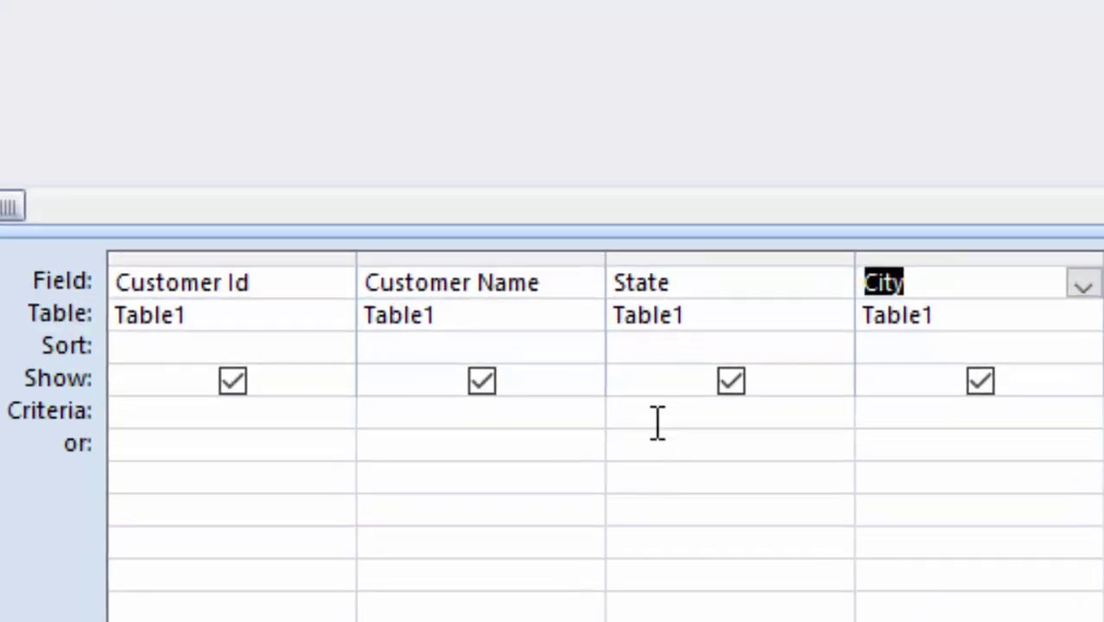
click(658, 417)
click(568, 480)
text("U)
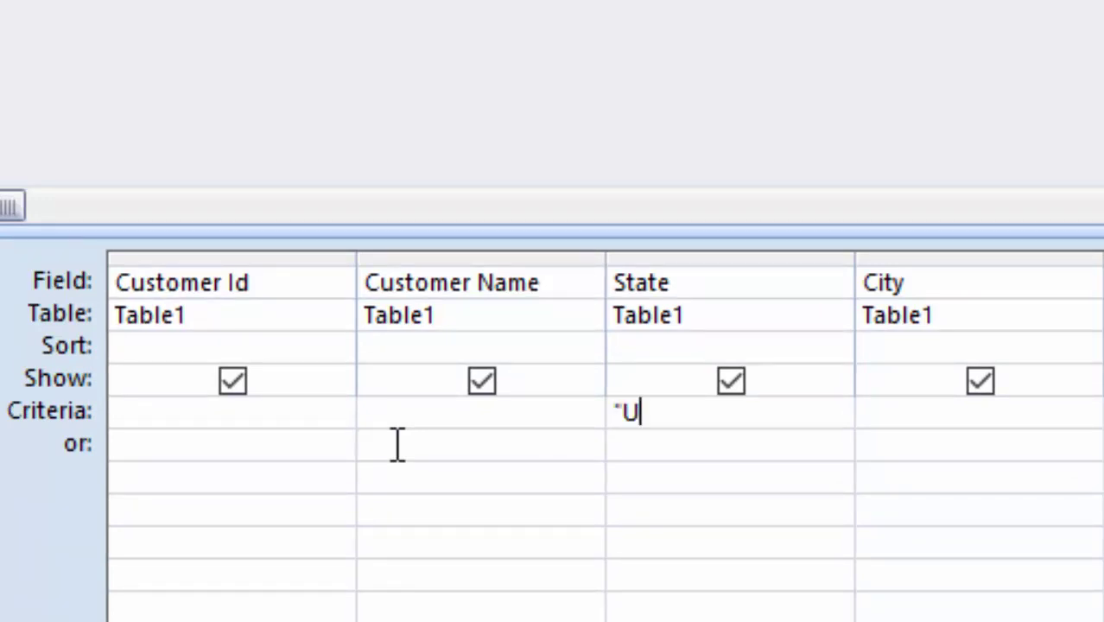
- Run Query1 with State criterion "UP", then change it to "MP" and rerun, returning nothing
text(P")
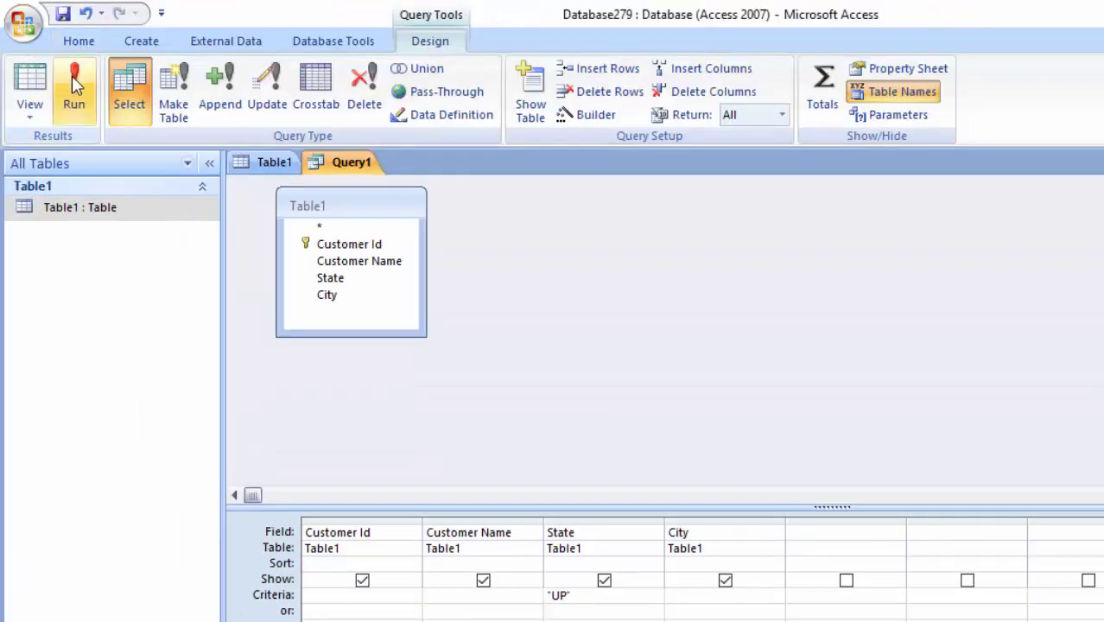
click(74, 87)
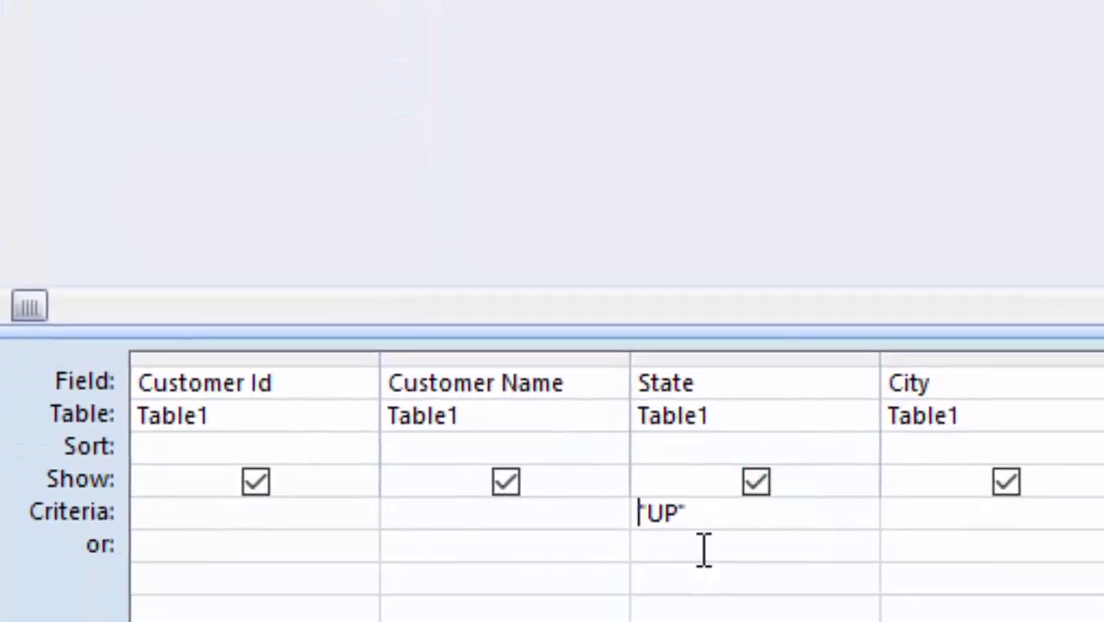
click(724, 518)
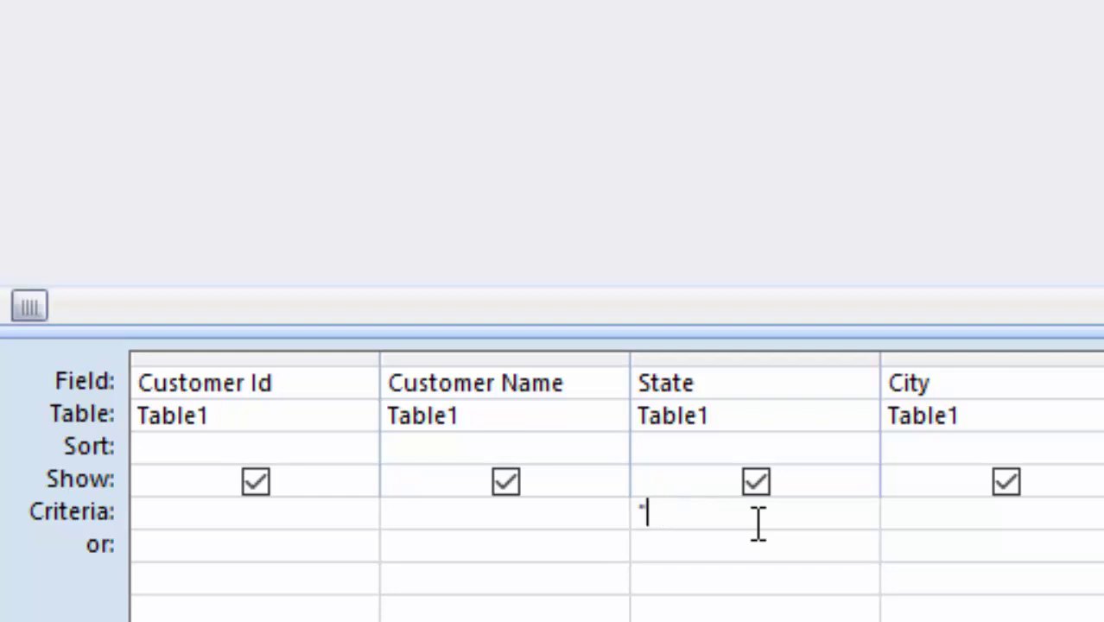
text(MP)
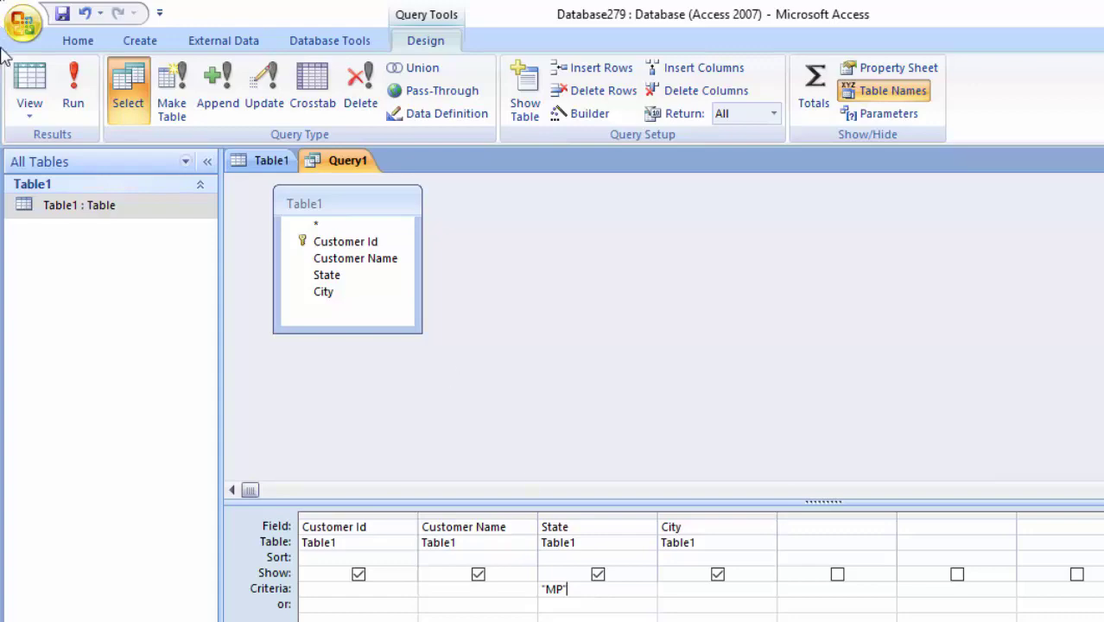
click(72, 91)
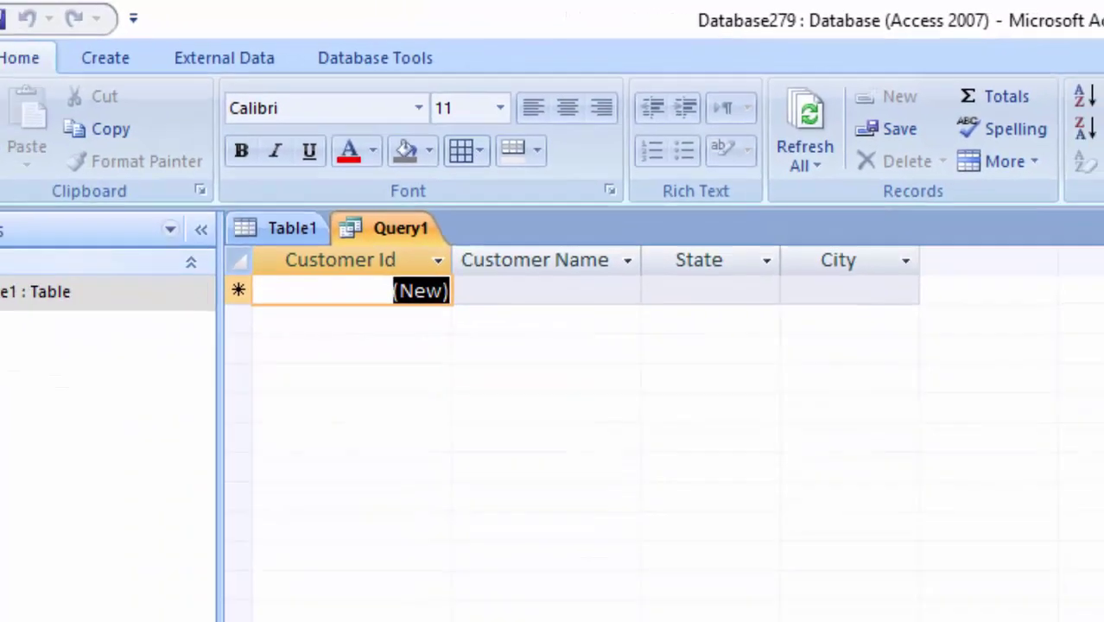
- Change the State criterion to Rajsthan, run it to get the Jaipur record, then return to Design view
click(36, 152)
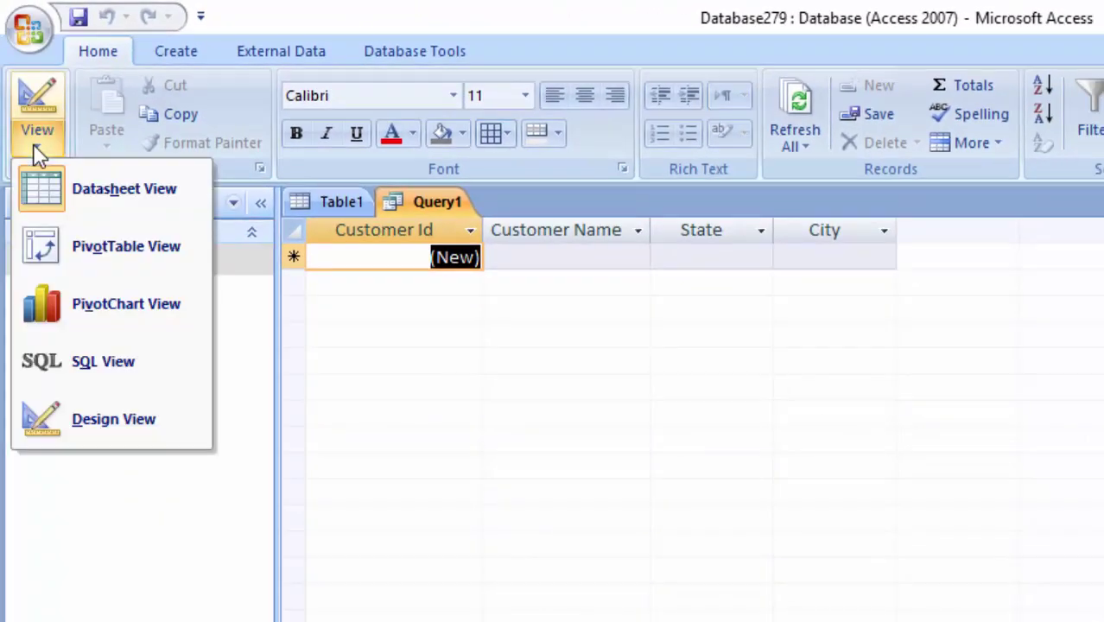
click(164, 406)
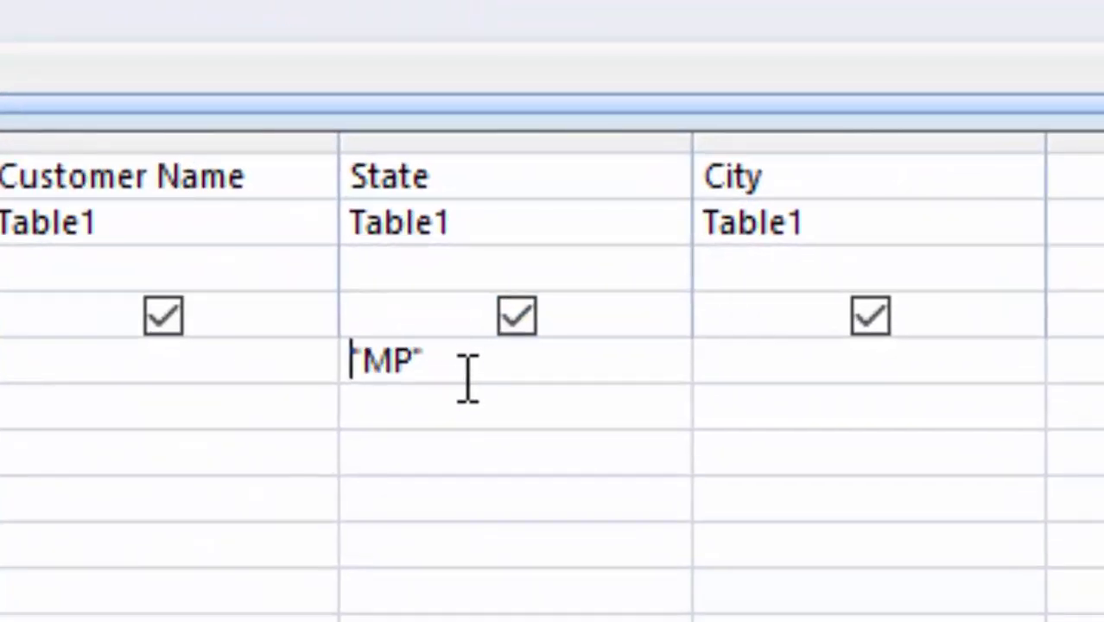
key(BackSpace)
key(BackSpace)
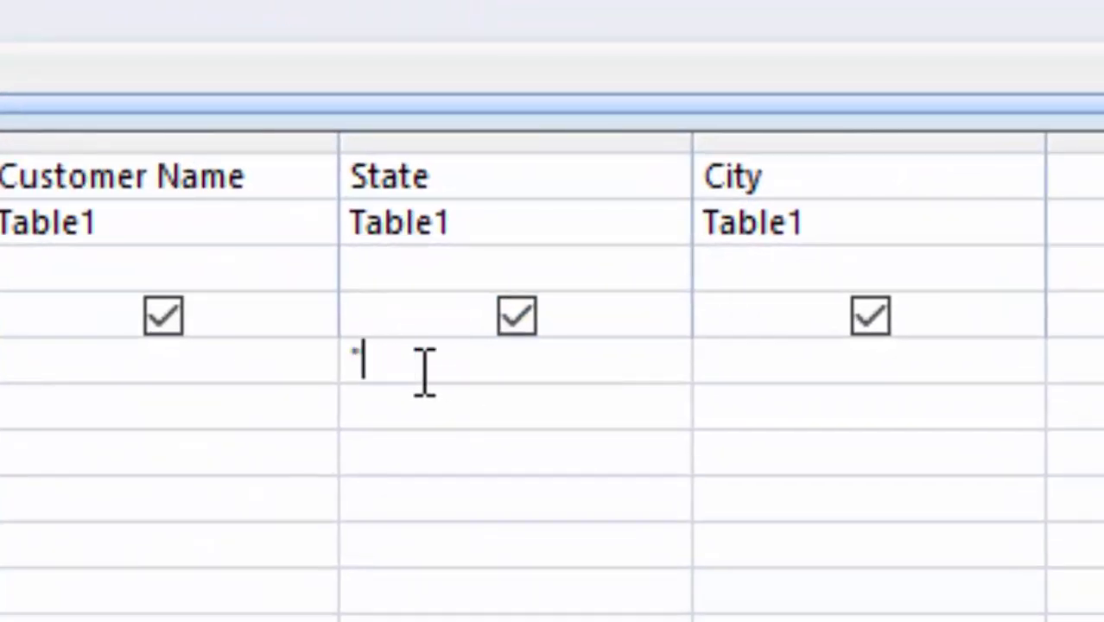
text(Ra)
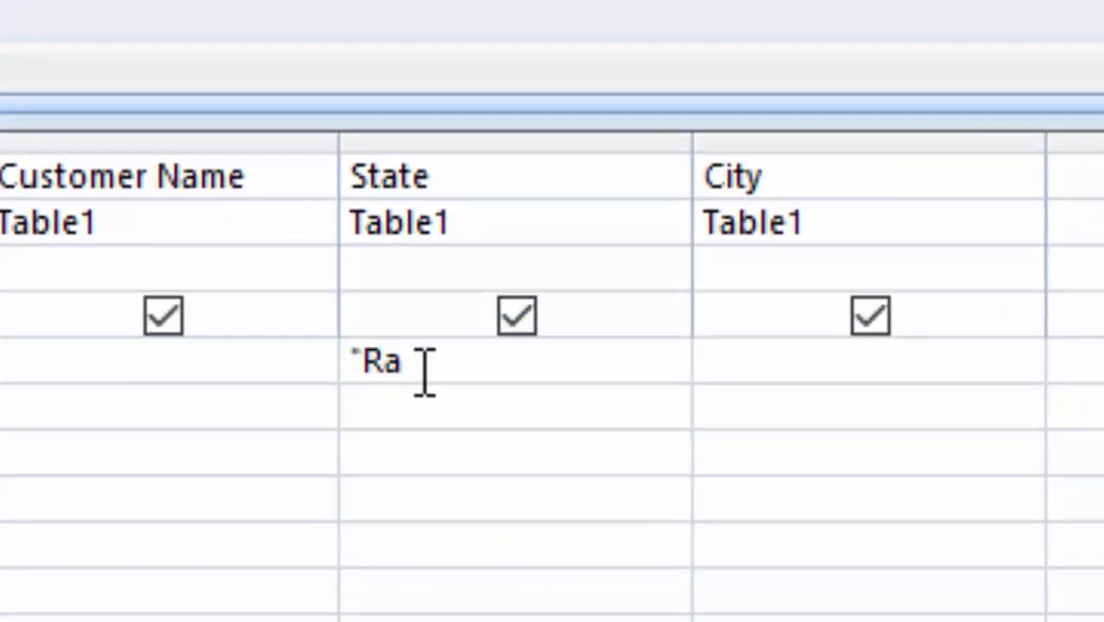
text(jstha)
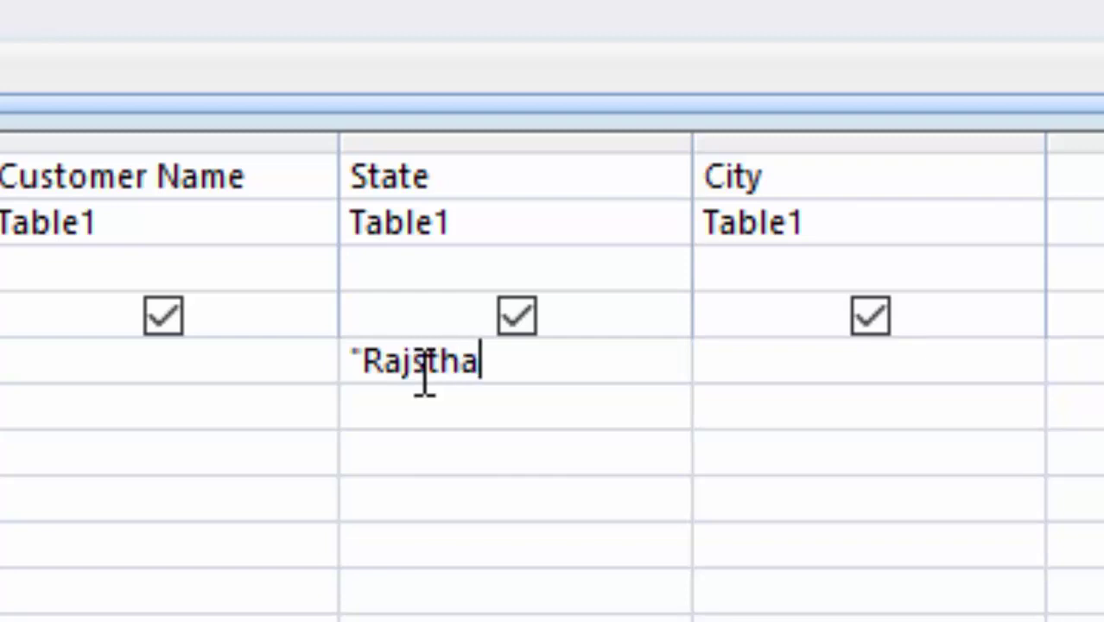
text(n)
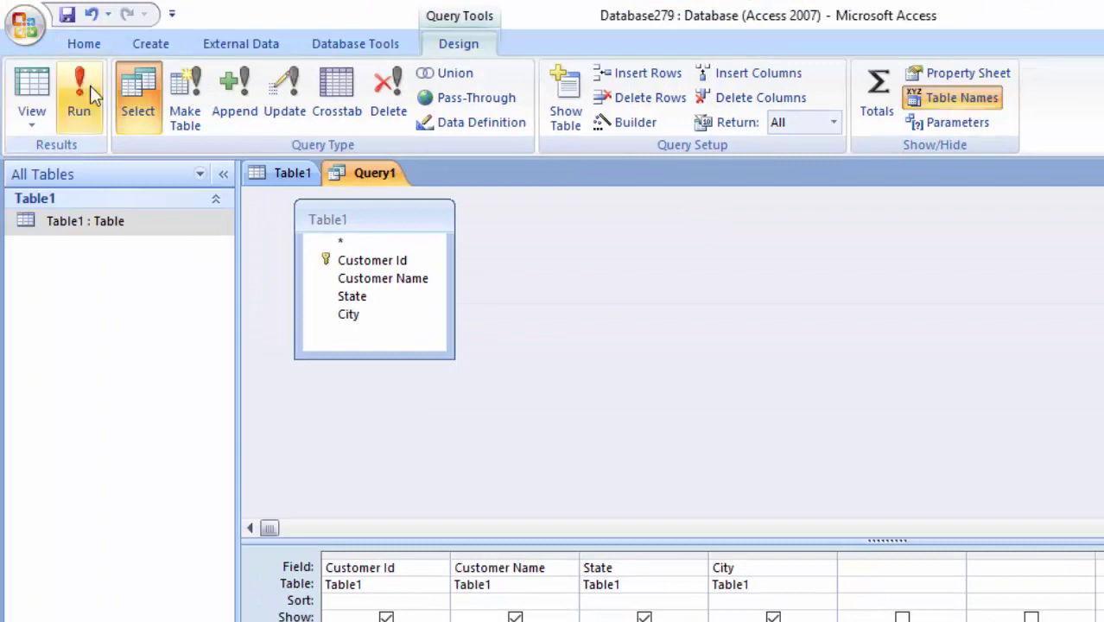
click(87, 91)
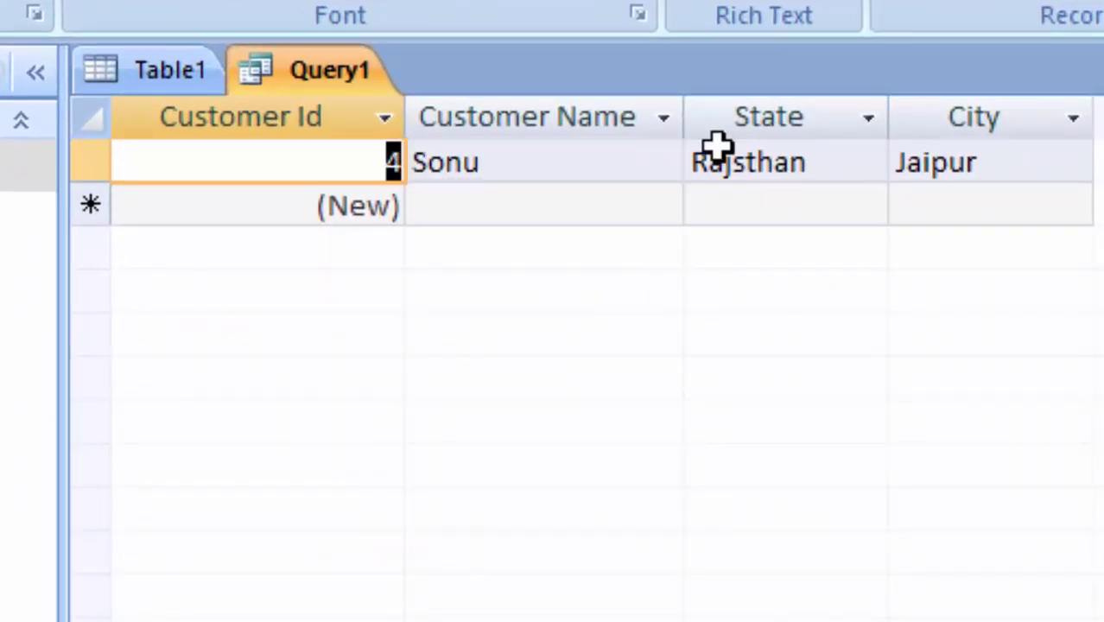
click(37, 111)
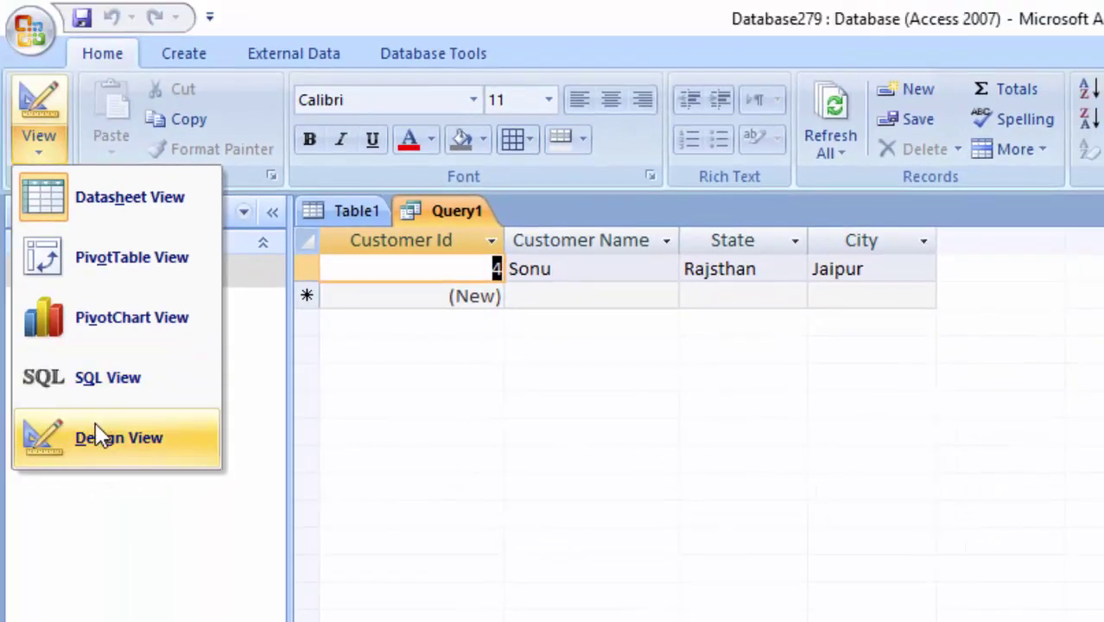
click(29, 424)
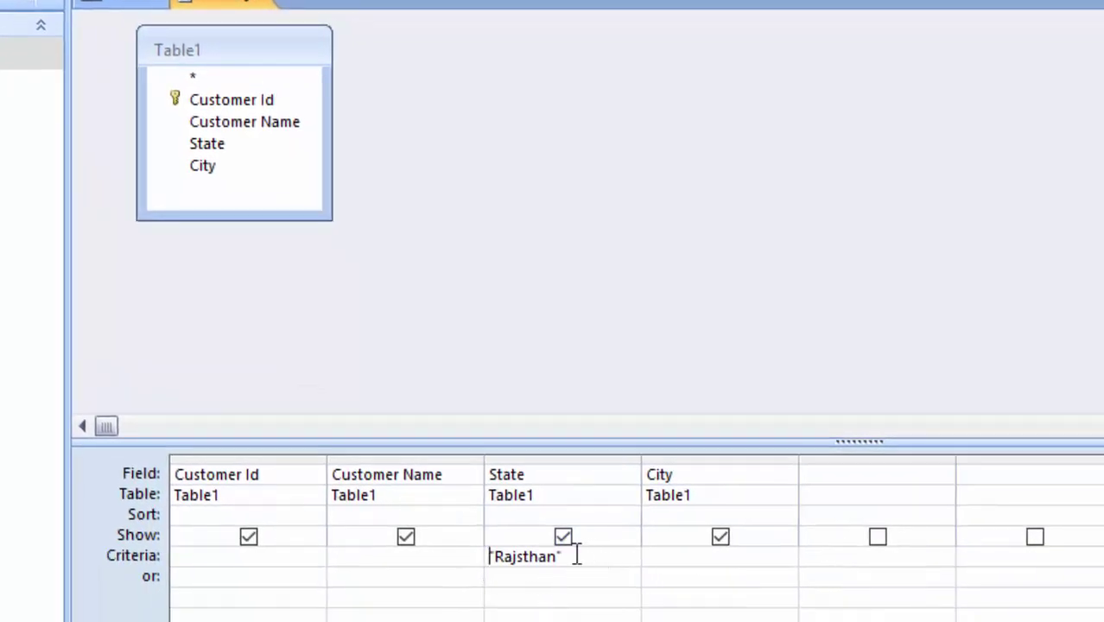
- Replace the Rajsthan criterion with the parameter prompt [Enter the name of State]
drag(571, 555, 441, 548)
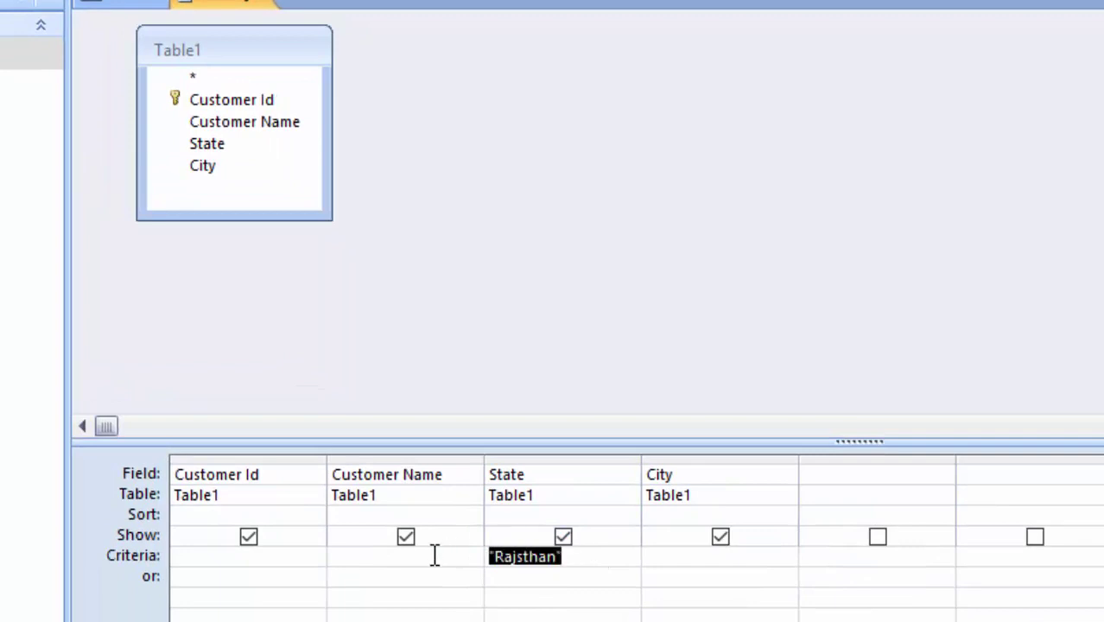
key(Delete)
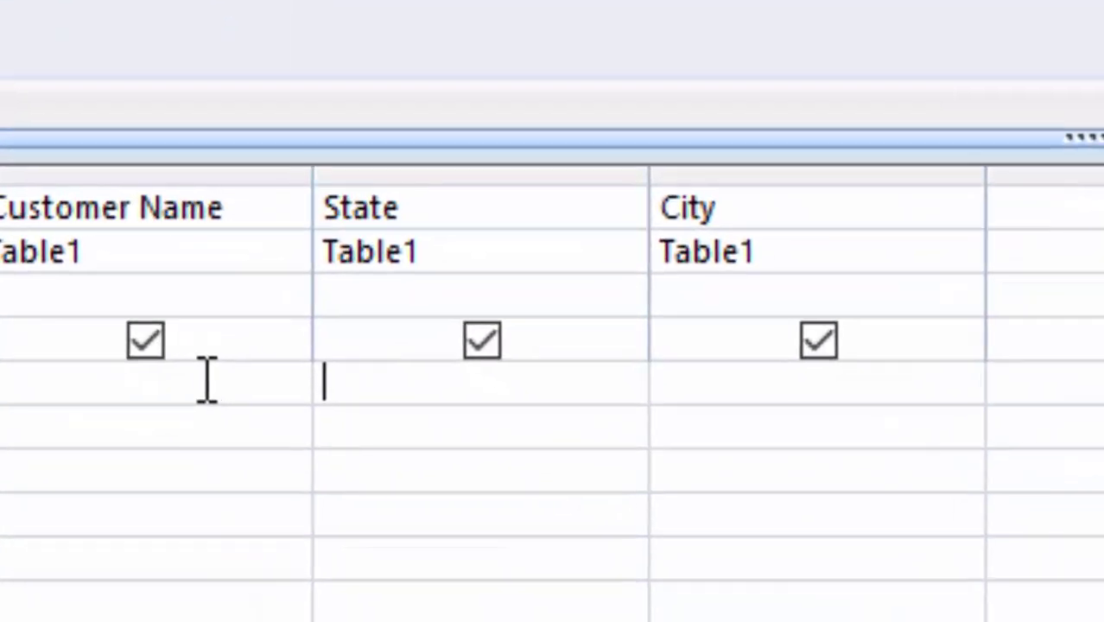
text(Enter)
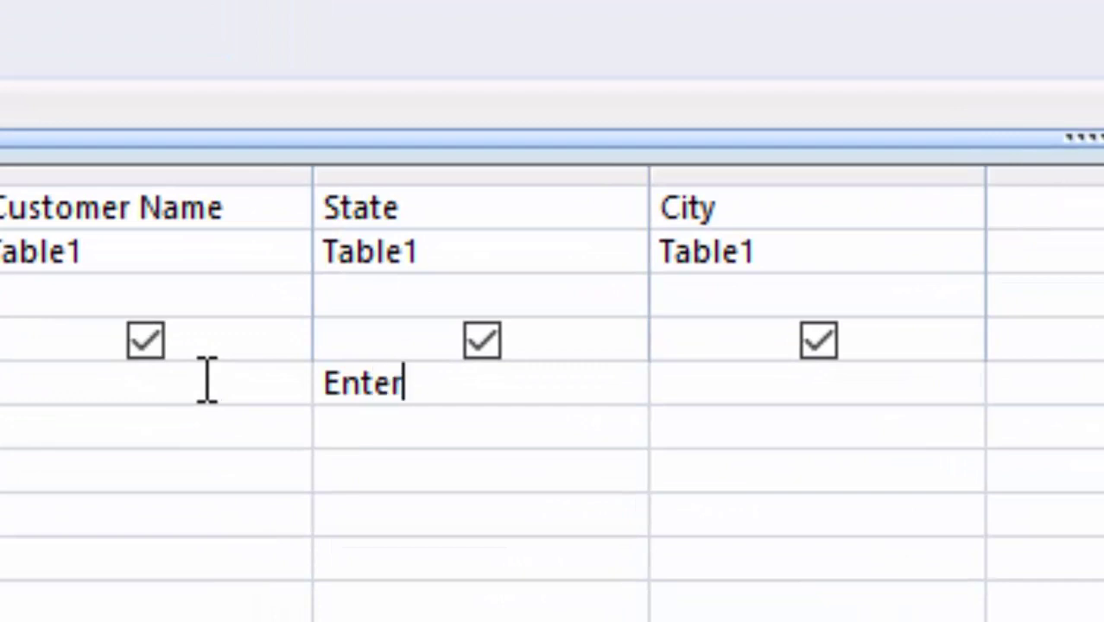
text( the n)
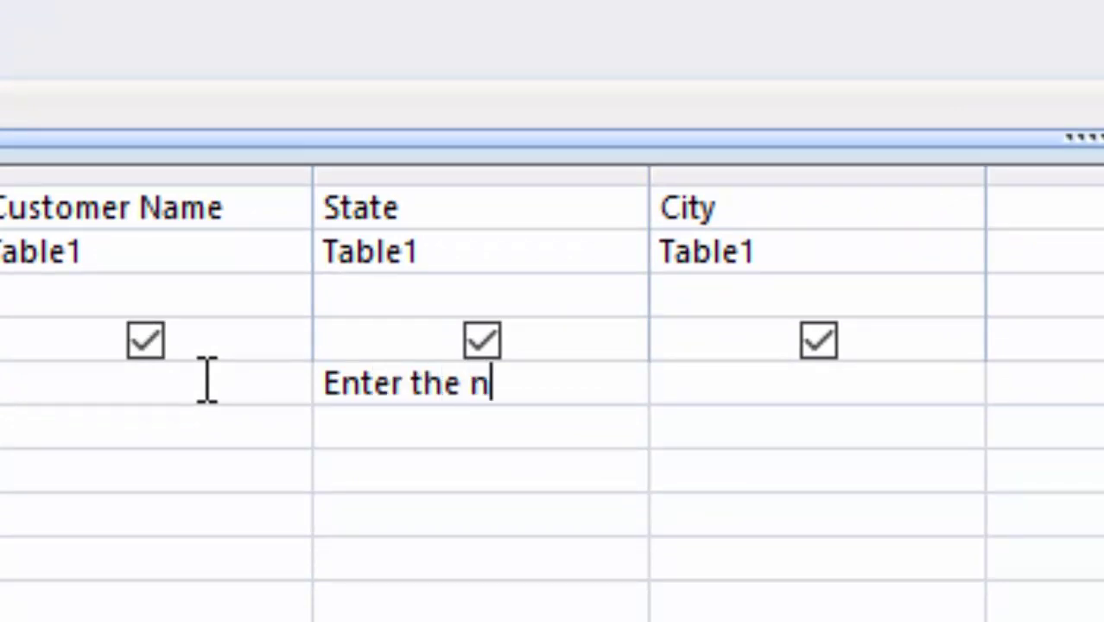
text(ame)
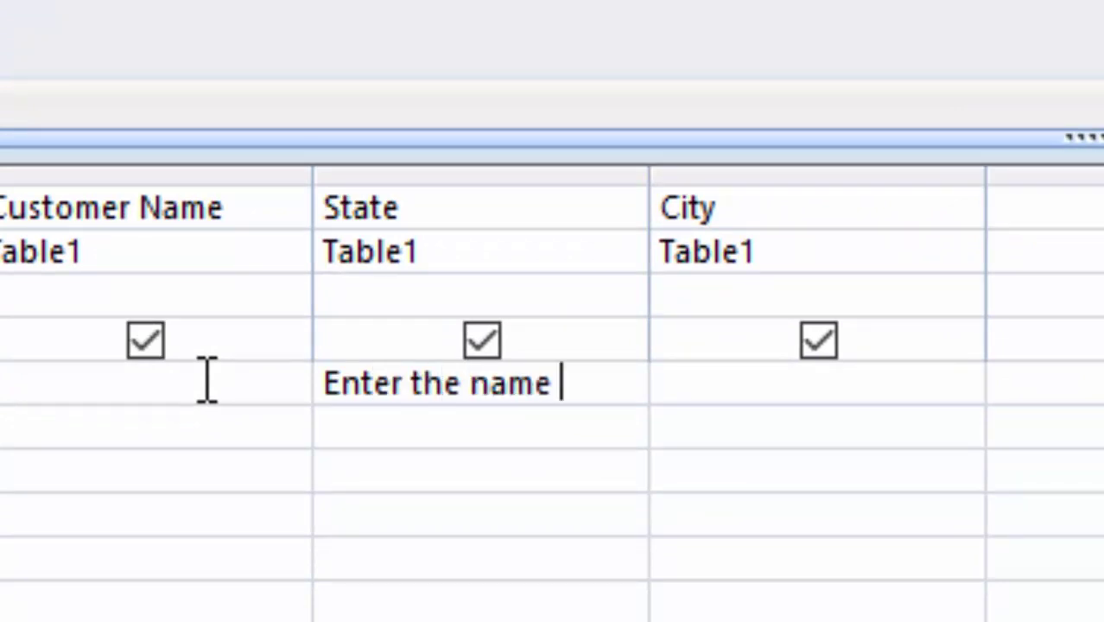
text(od)
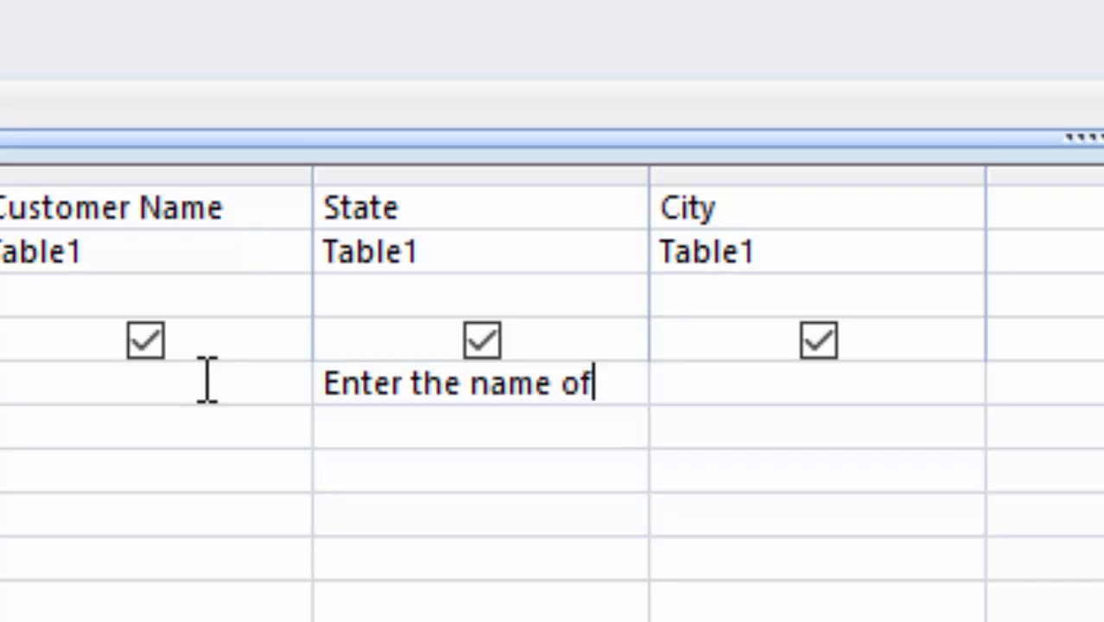
text(Stat)
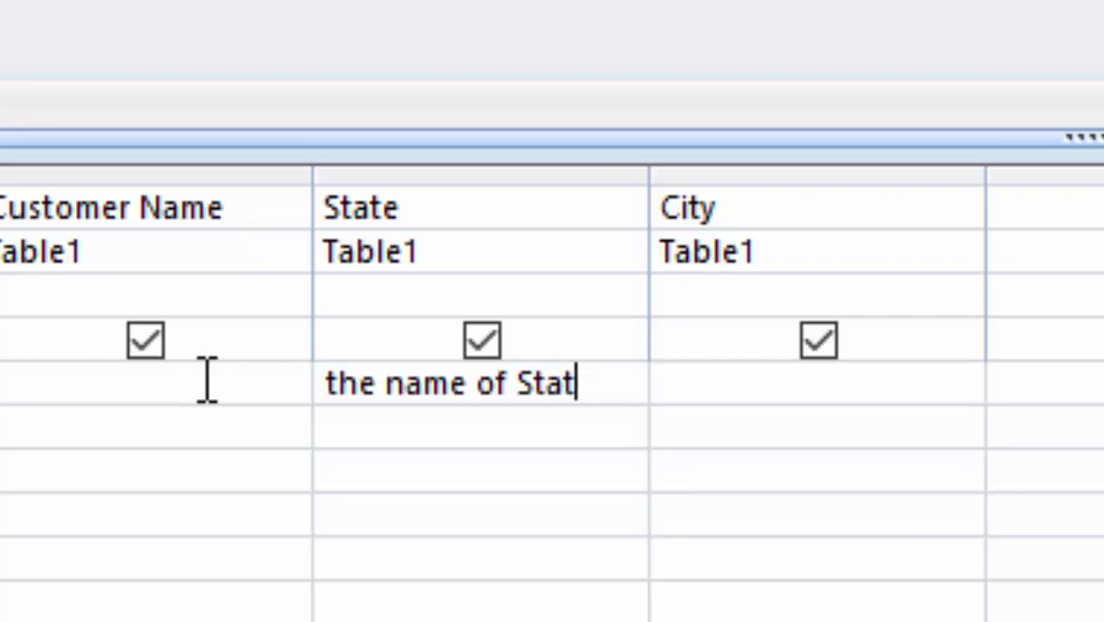
text(e)
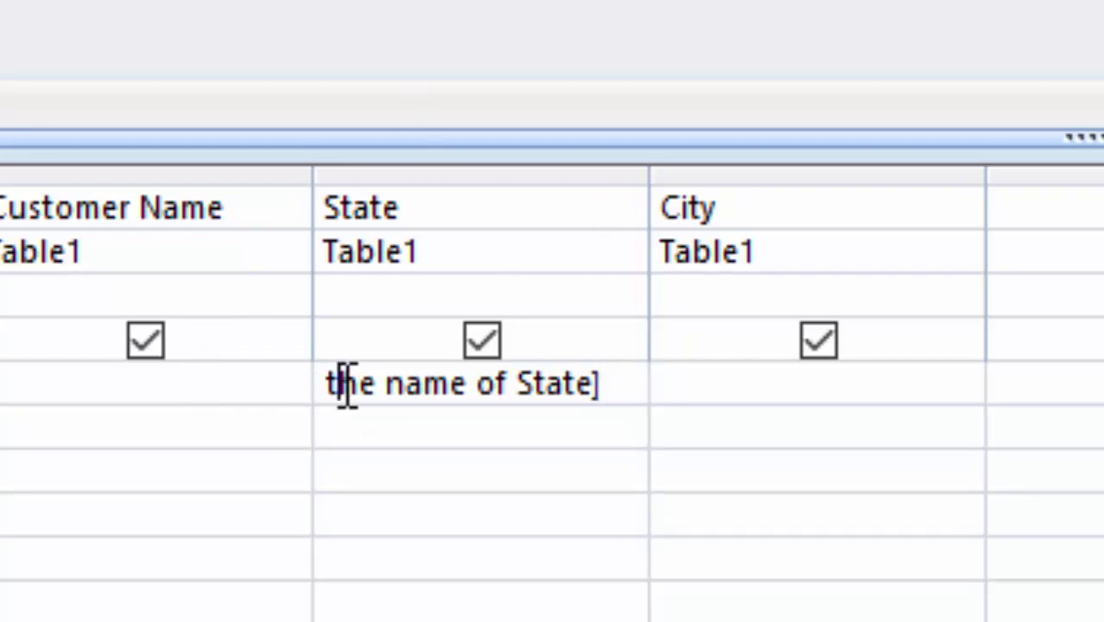
key(Left)
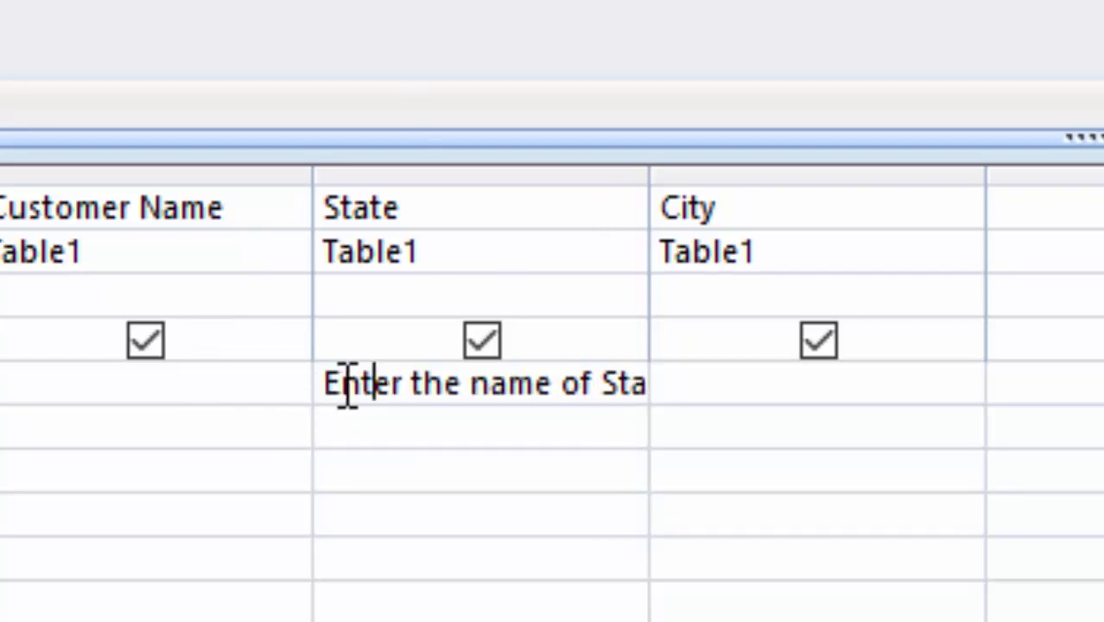
text([)
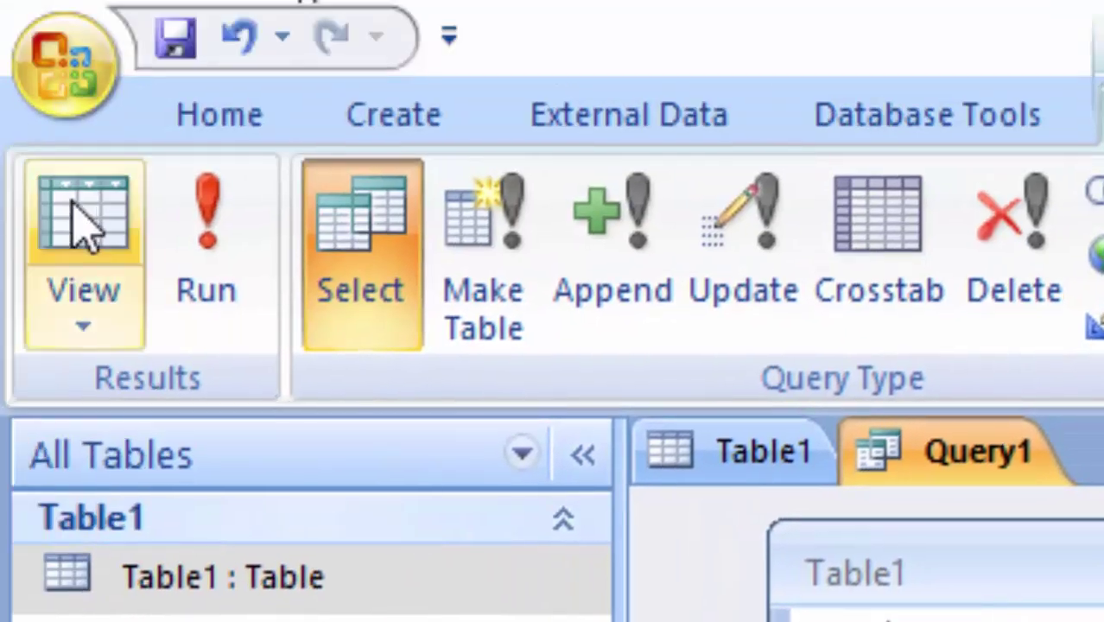
- Run the query and enter UP at the prompt, listing the four UP customers
click(76, 212)
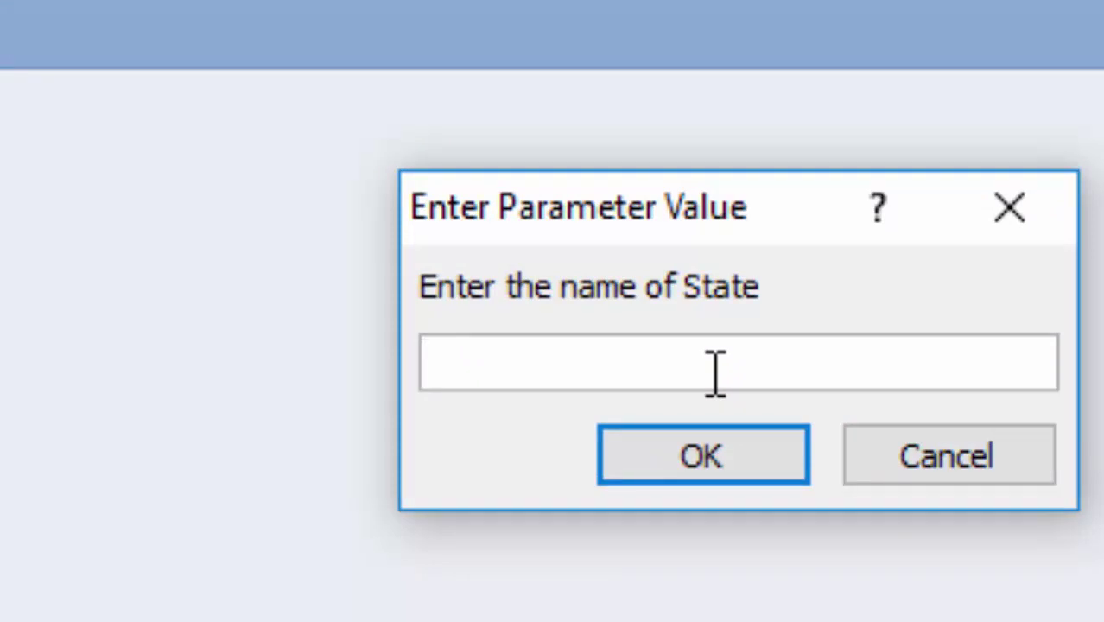
text(U)
text(P)
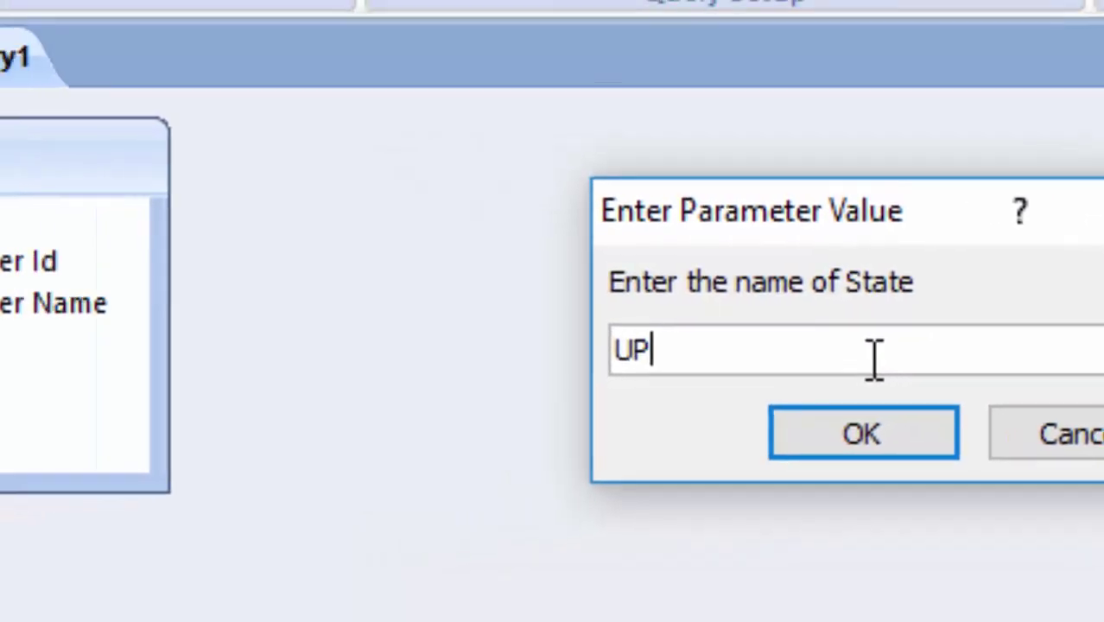
key(Return)
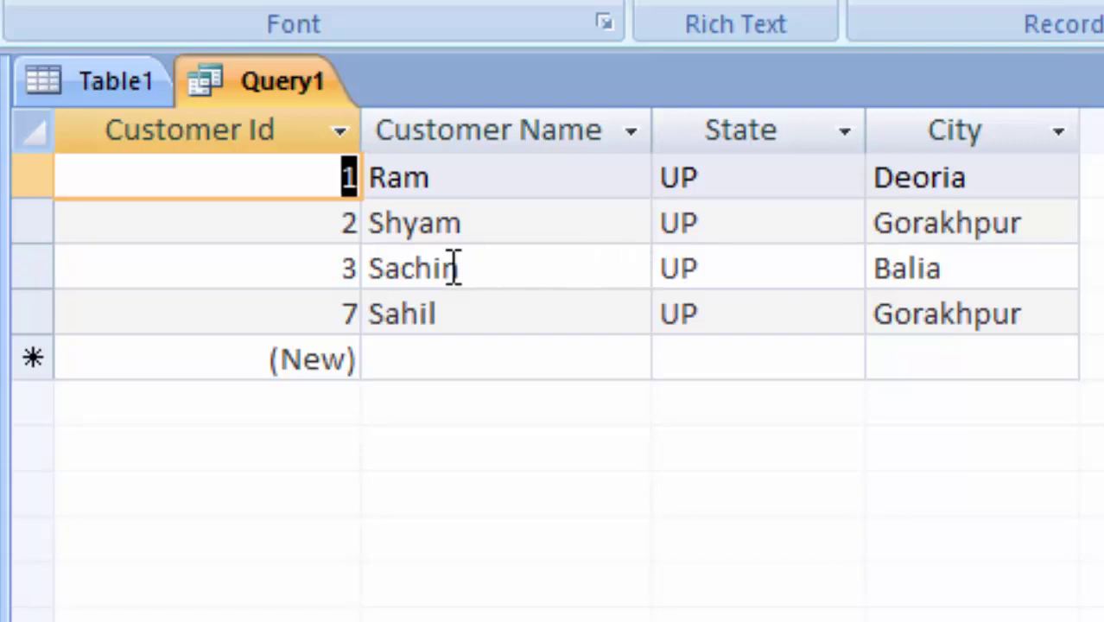
- In Table1, add record 8 with a customer name, state Rajsthan and city Jodhpur
click(93, 92)
click(451, 496)
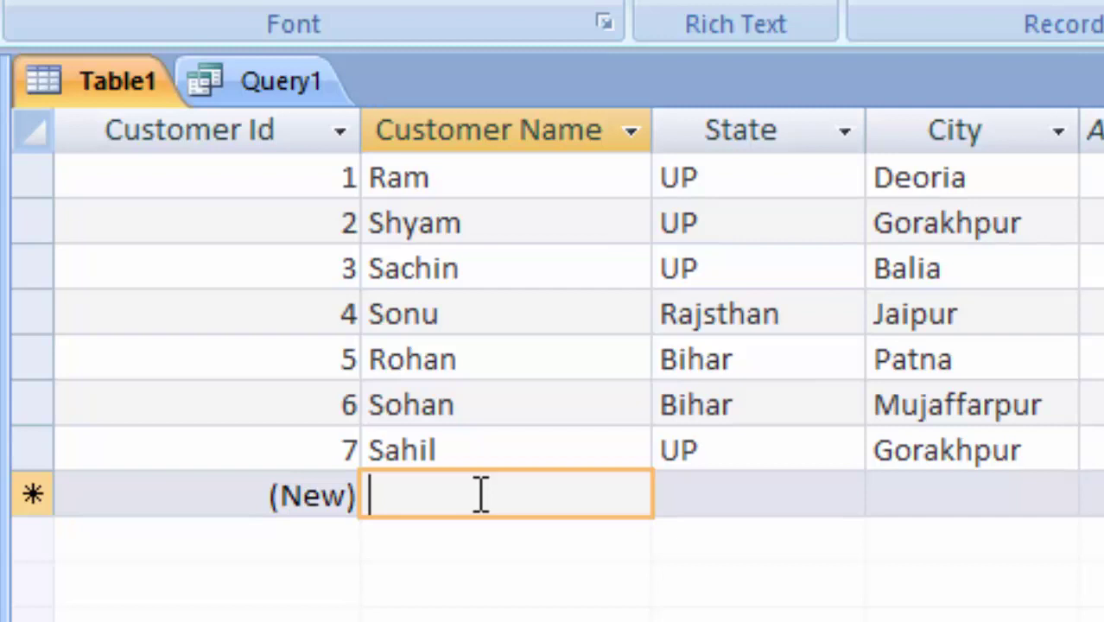
text(Rites)
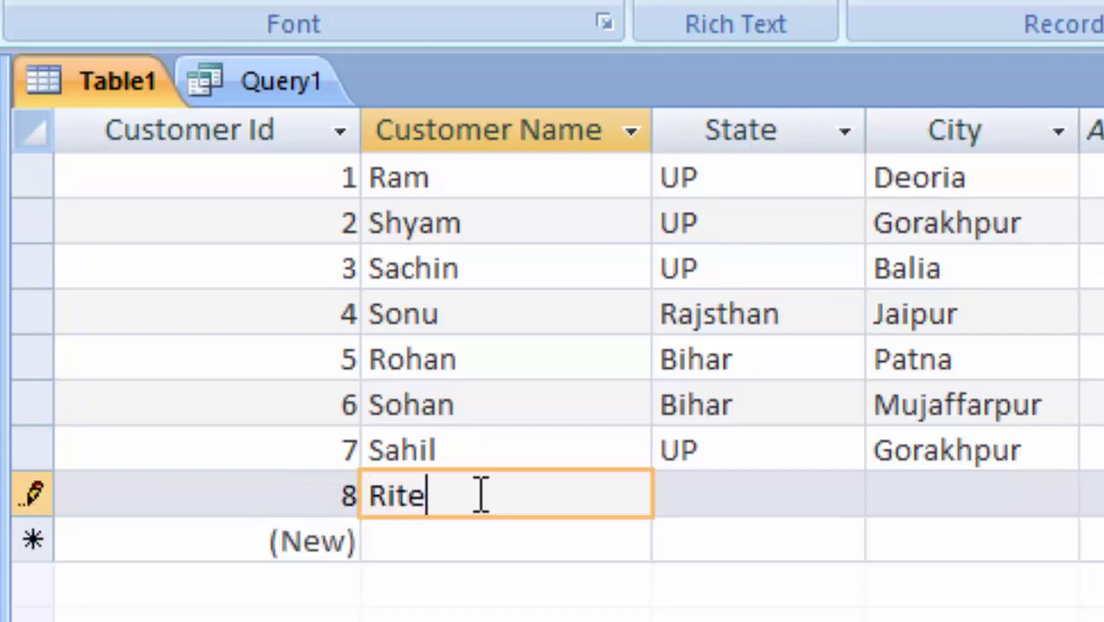
text(h)
key(Tab)
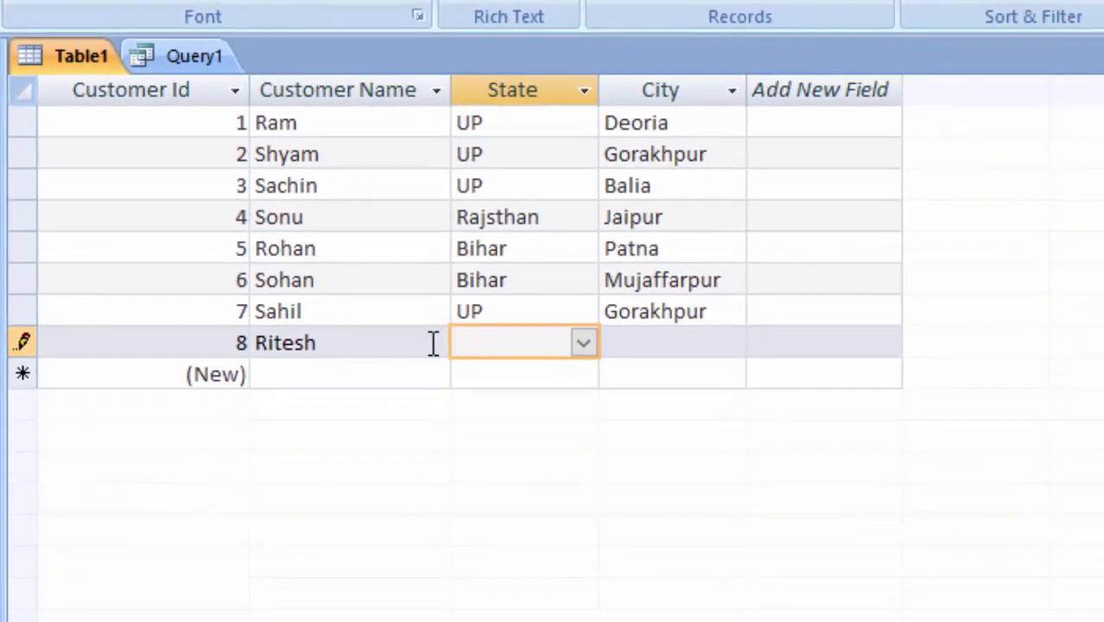
click(581, 346)
click(492, 430)
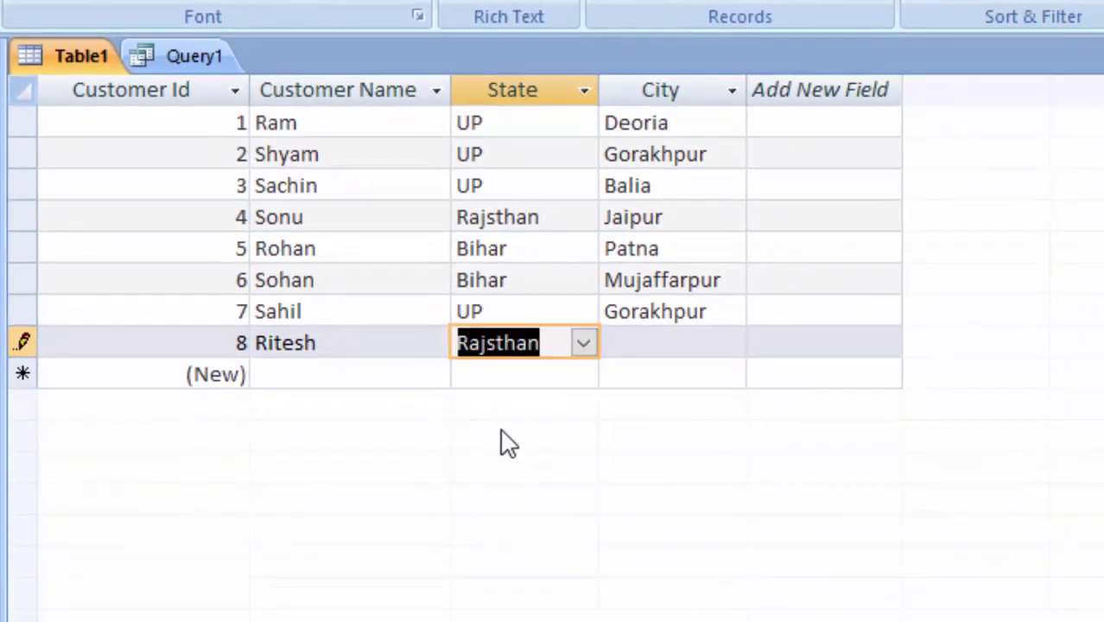
click(637, 345)
text(Jodhpur)
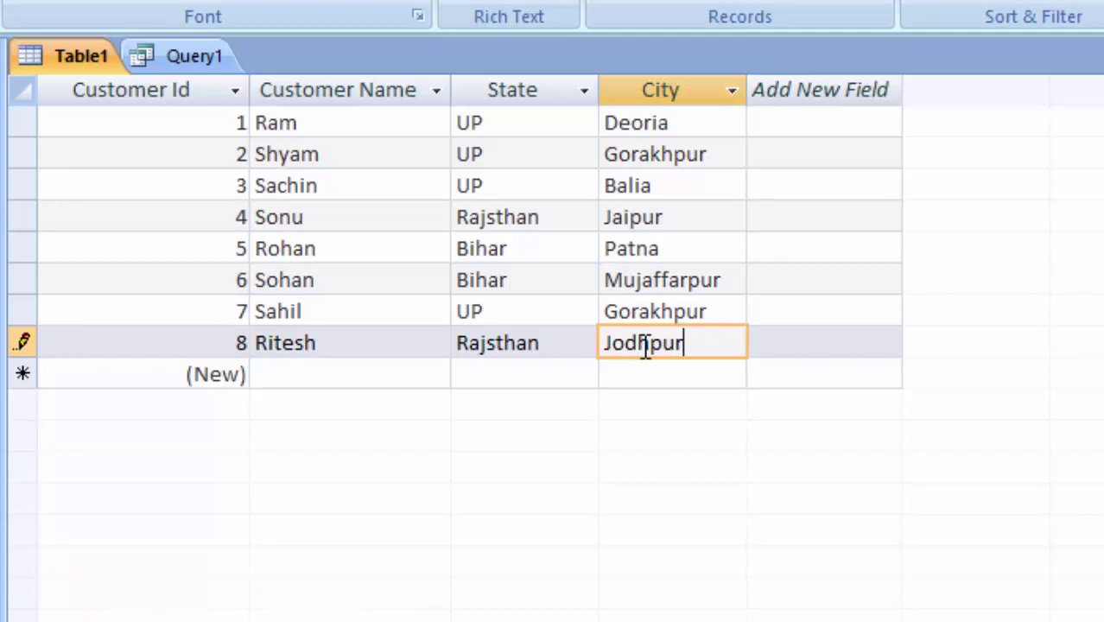
key(Return)
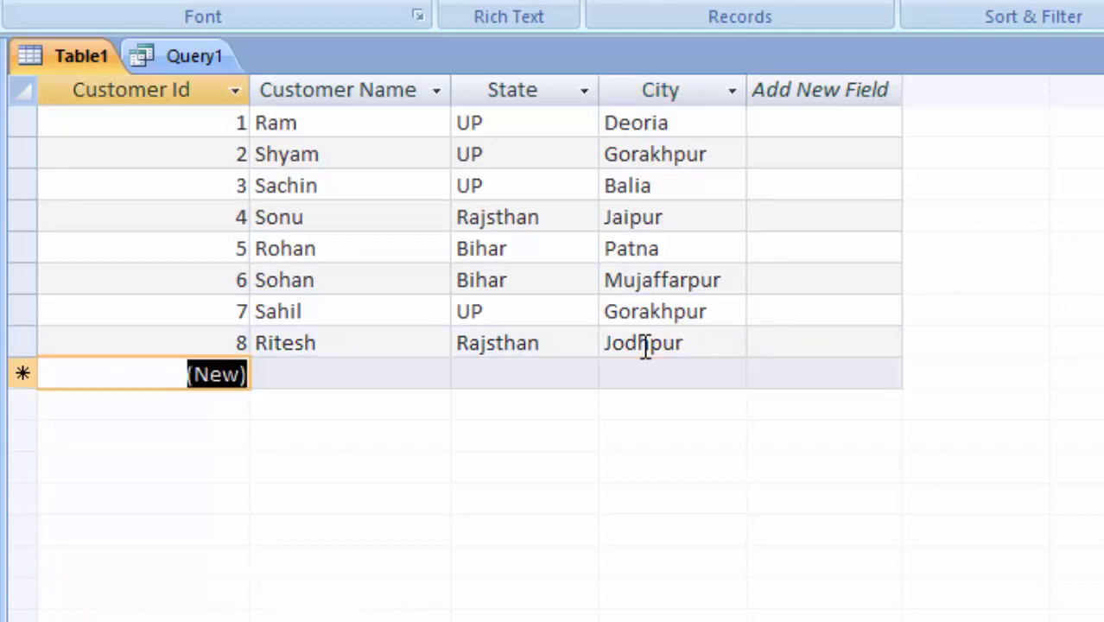
- Add record 9 with state MP, a customer name and city Bhopal
click(96, 56)
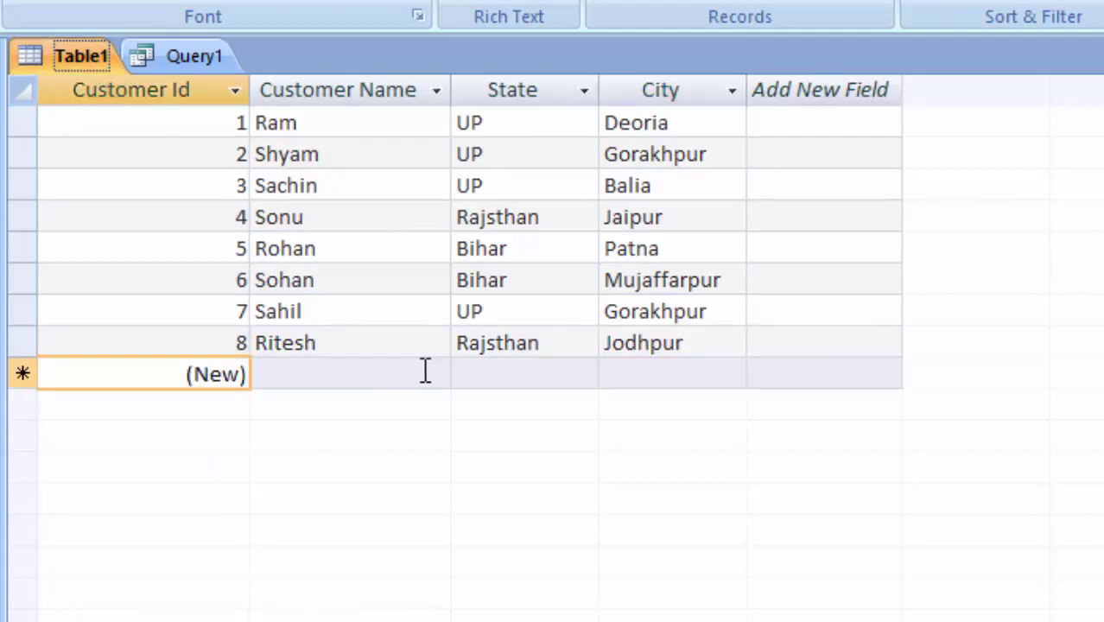
click(477, 373)
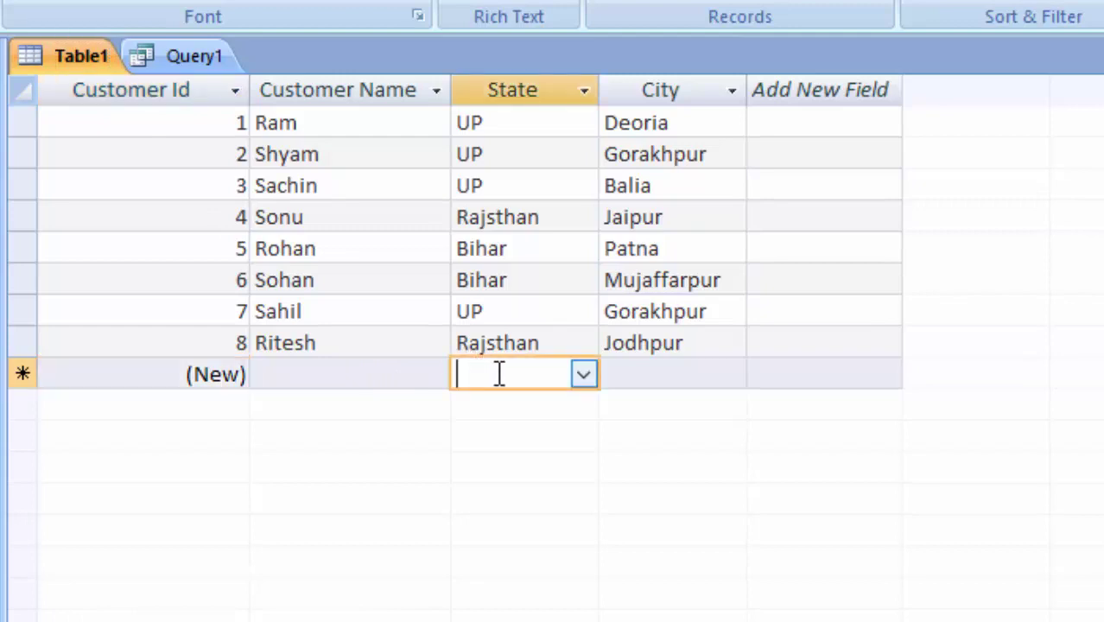
click(581, 371)
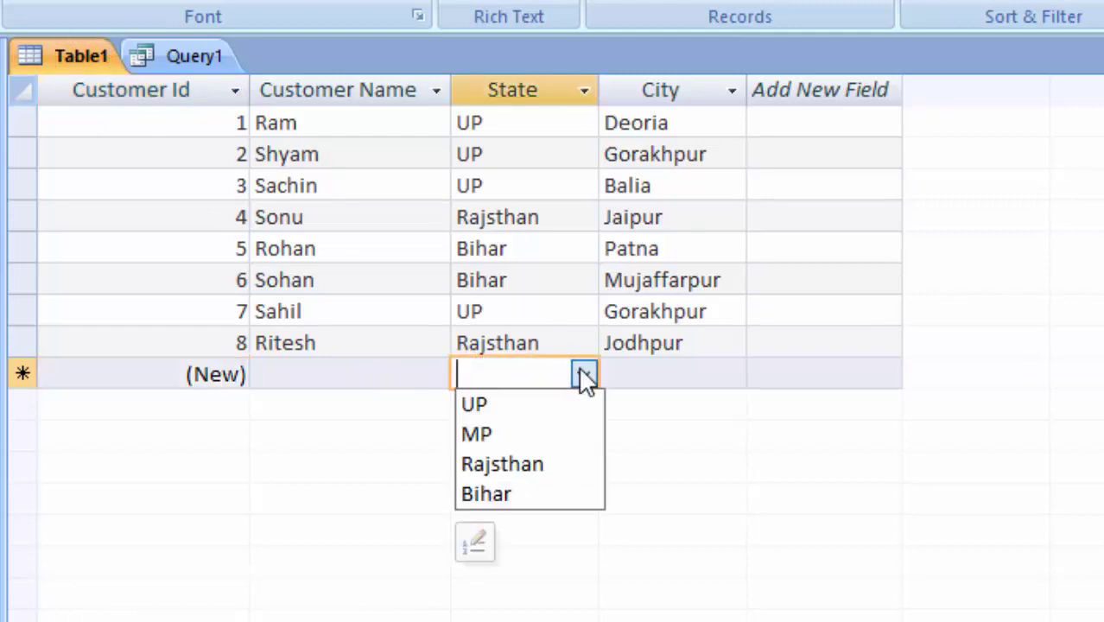
click(515, 437)
click(334, 369)
text(Awanish)
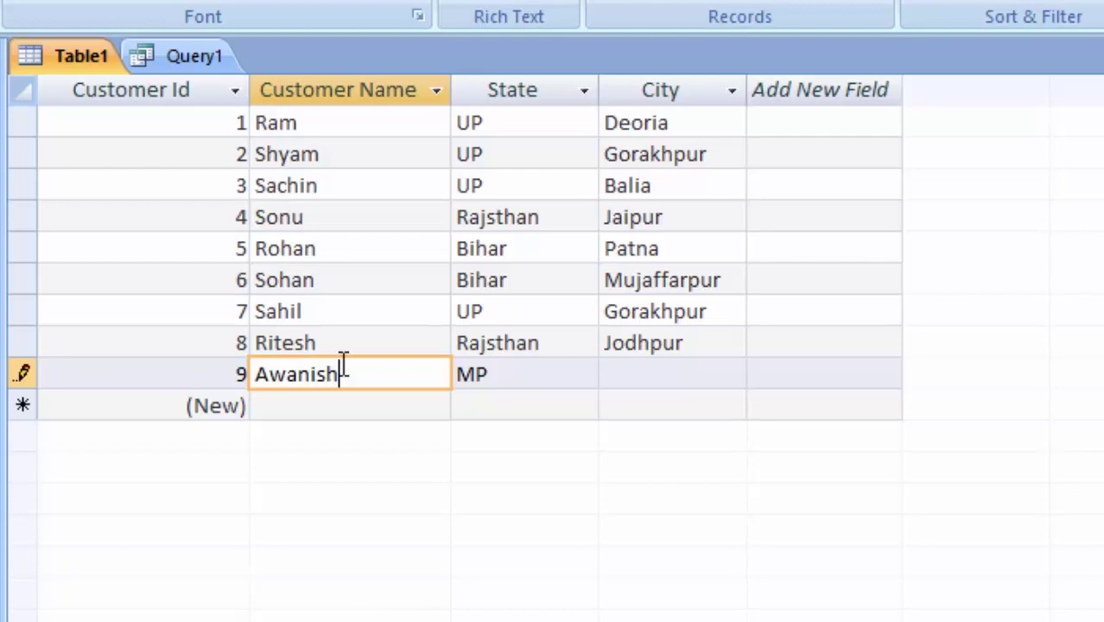
click(649, 378)
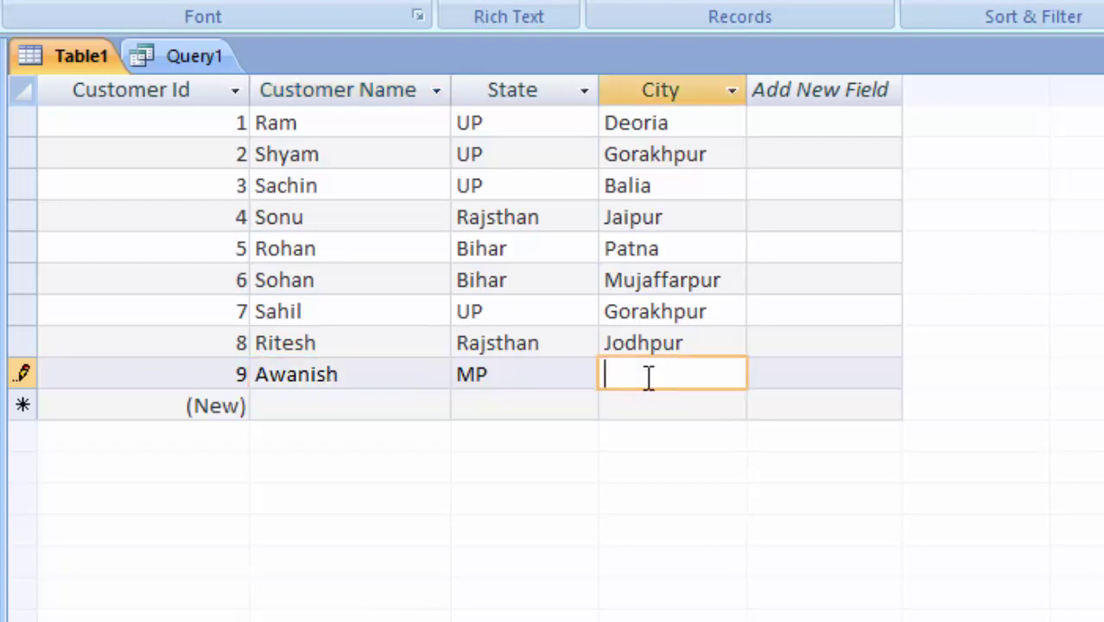
text(Bho)
text(pal)
- Add record 10 with a customer name, state MP and city Itarshi, then save the table
click(354, 406)
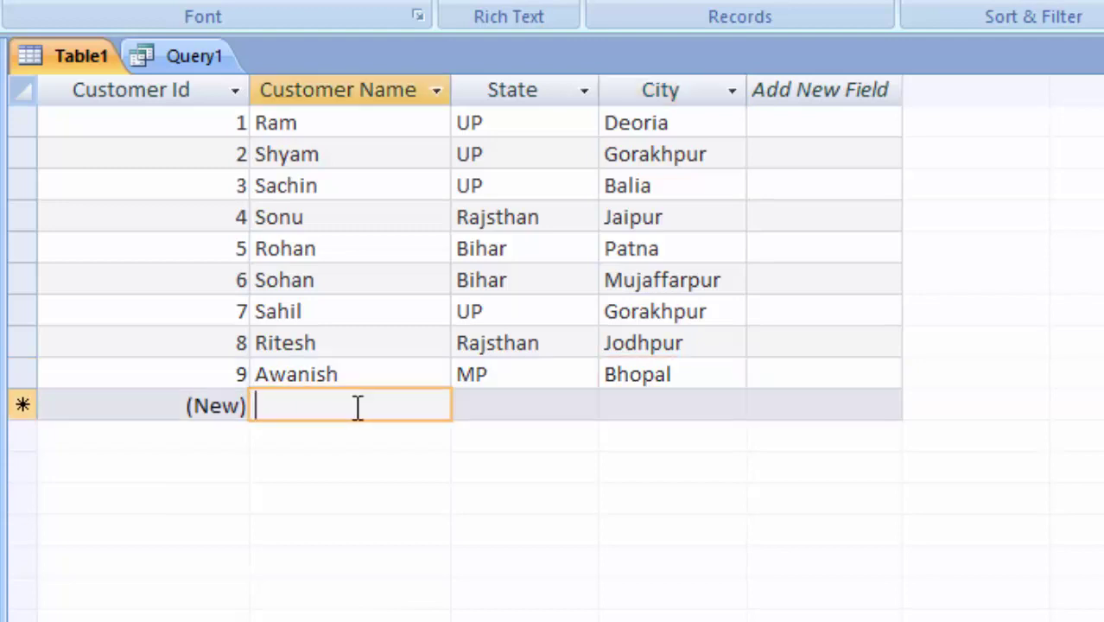
text(Priy)
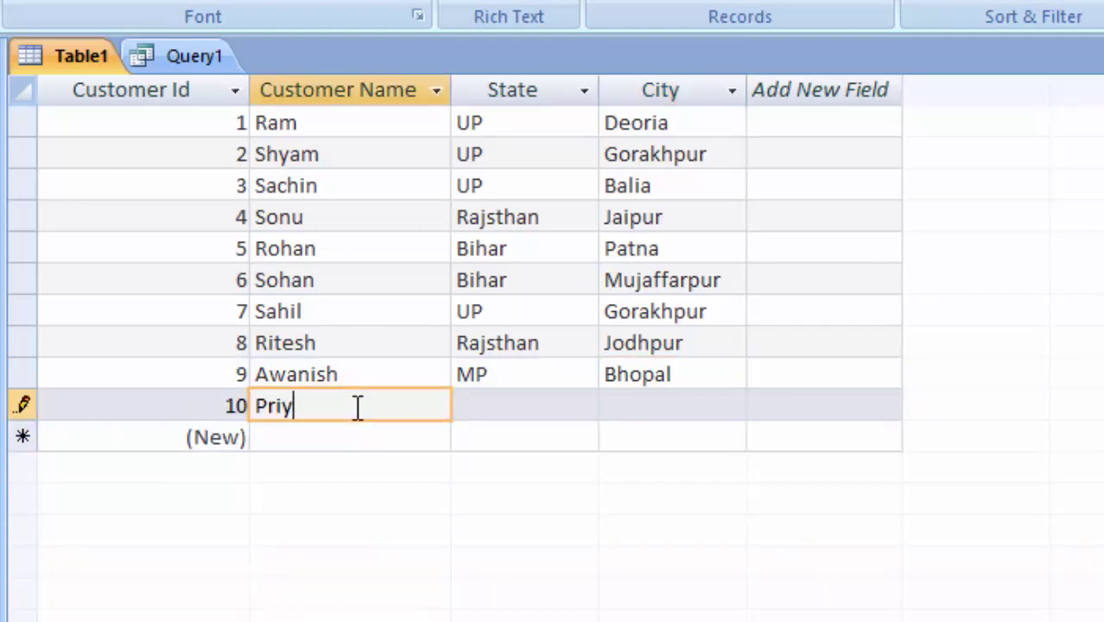
text(a)
key(Tab)
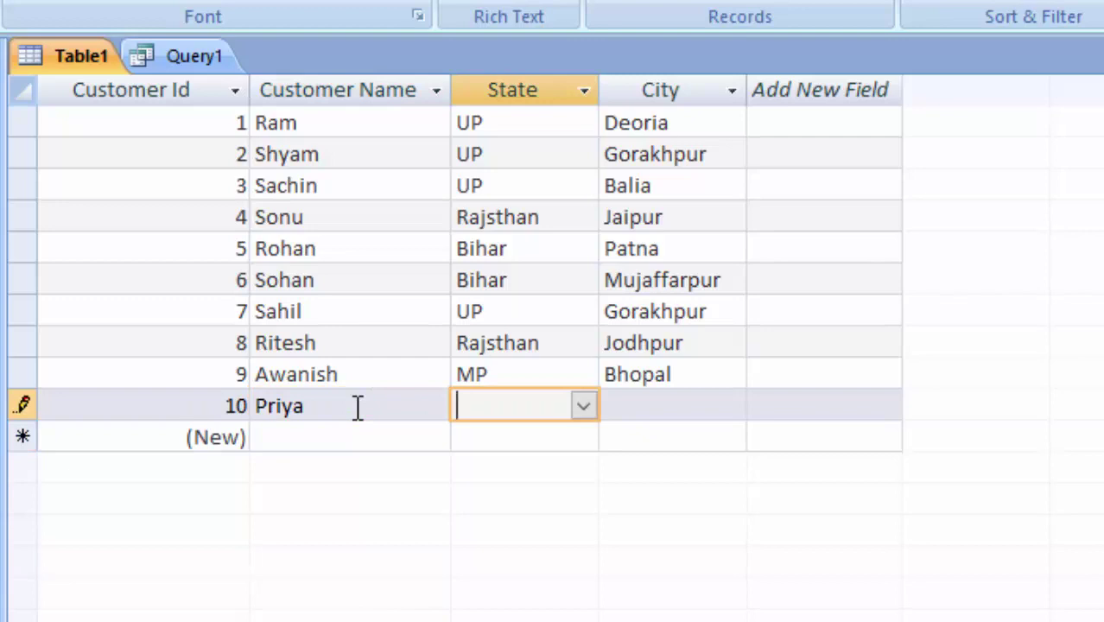
text(MP)
click(635, 398)
text(Itars)
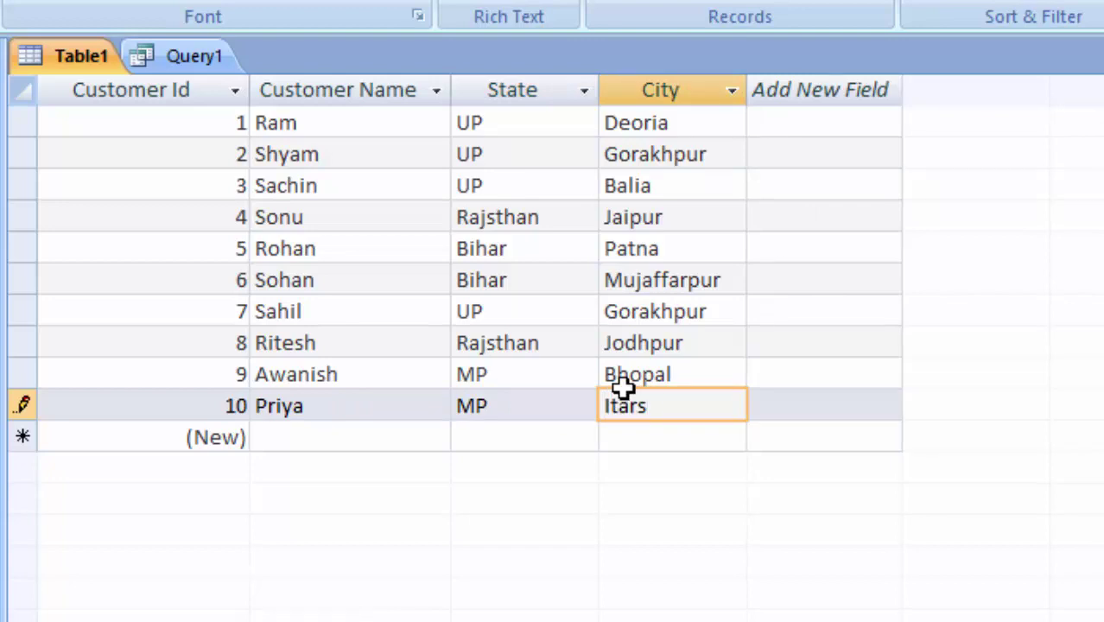
text(hi)
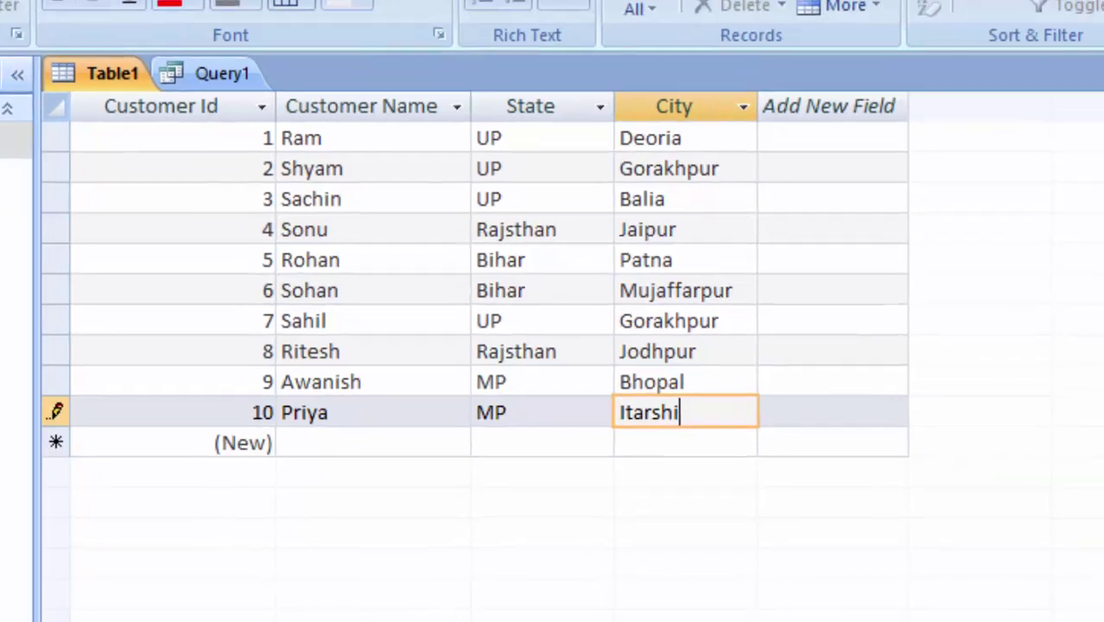
click(26, 26)
click(102, 187)
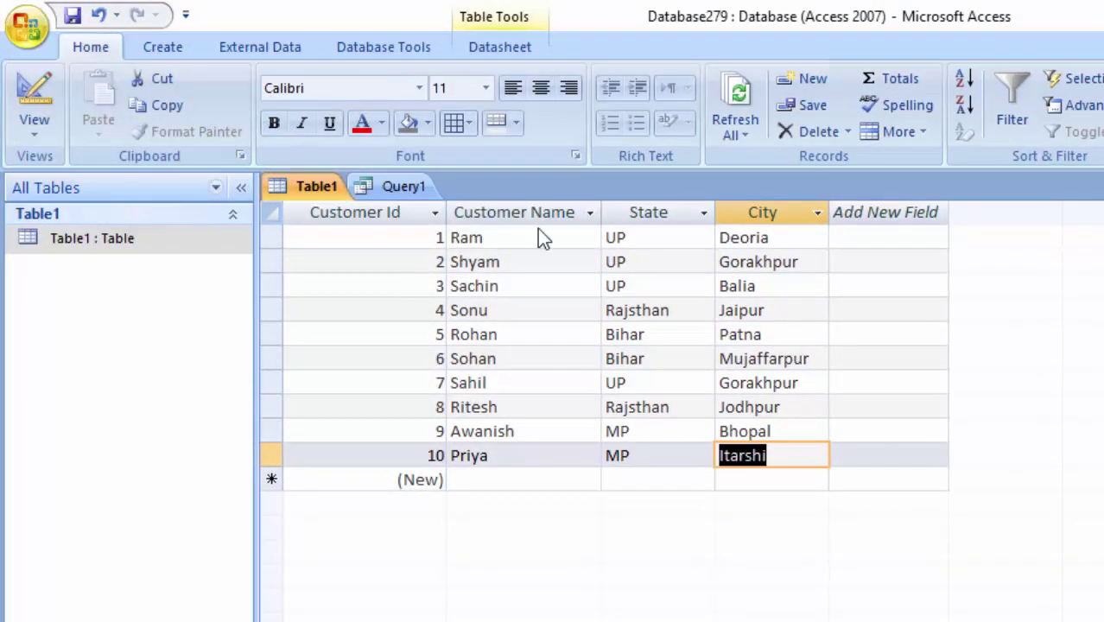
- In Query1's Design view, enter [Enter the name of city] as the City criterion
click(414, 188)
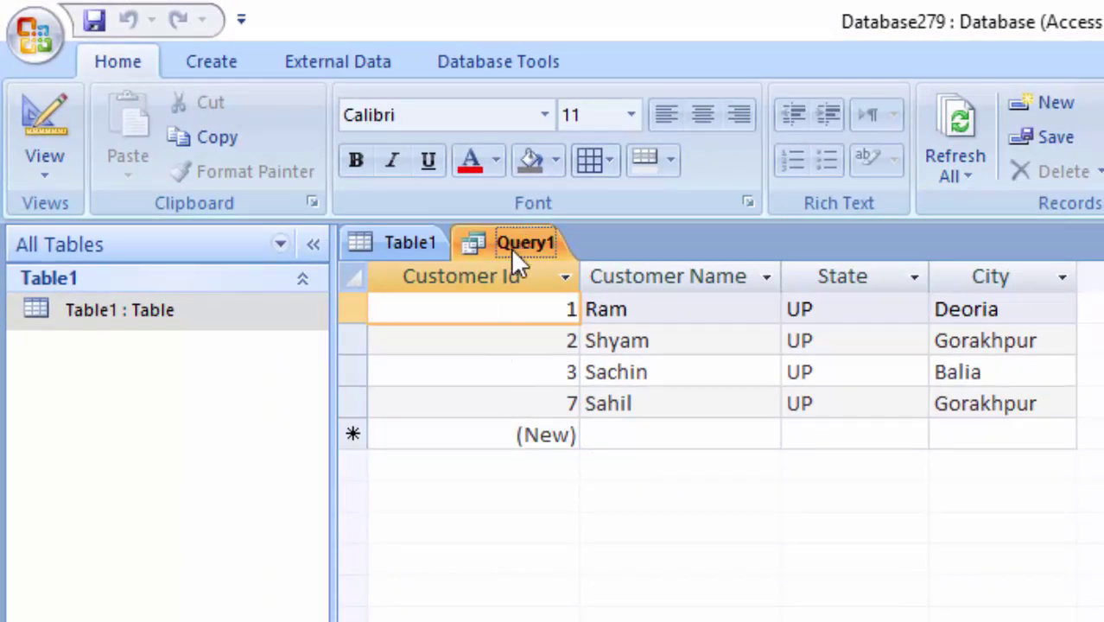
click(45, 168)
click(169, 531)
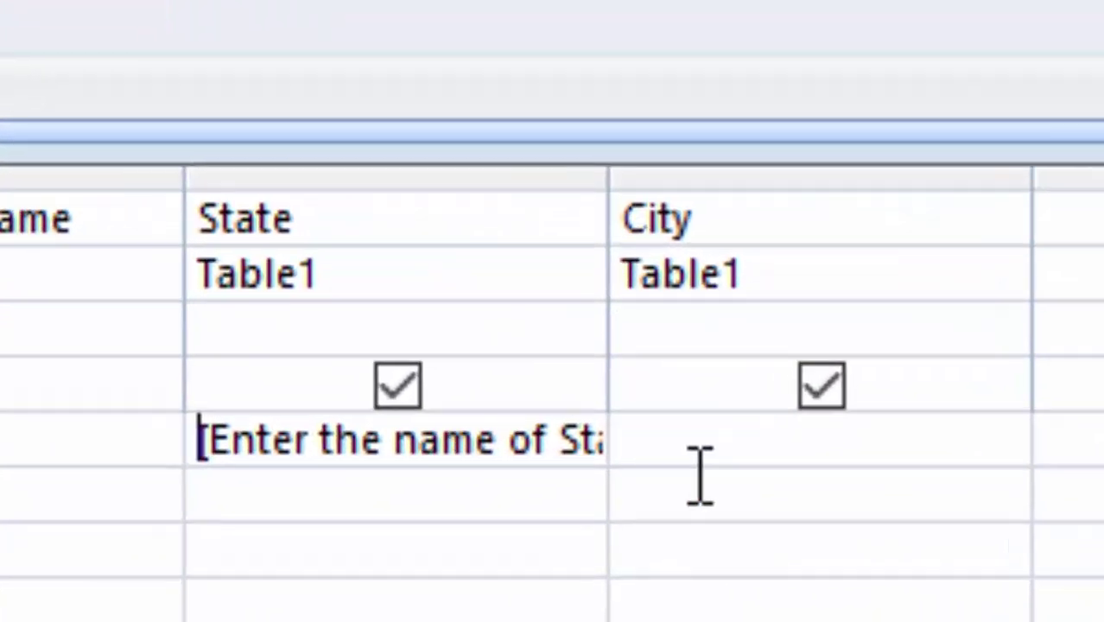
click(646, 561)
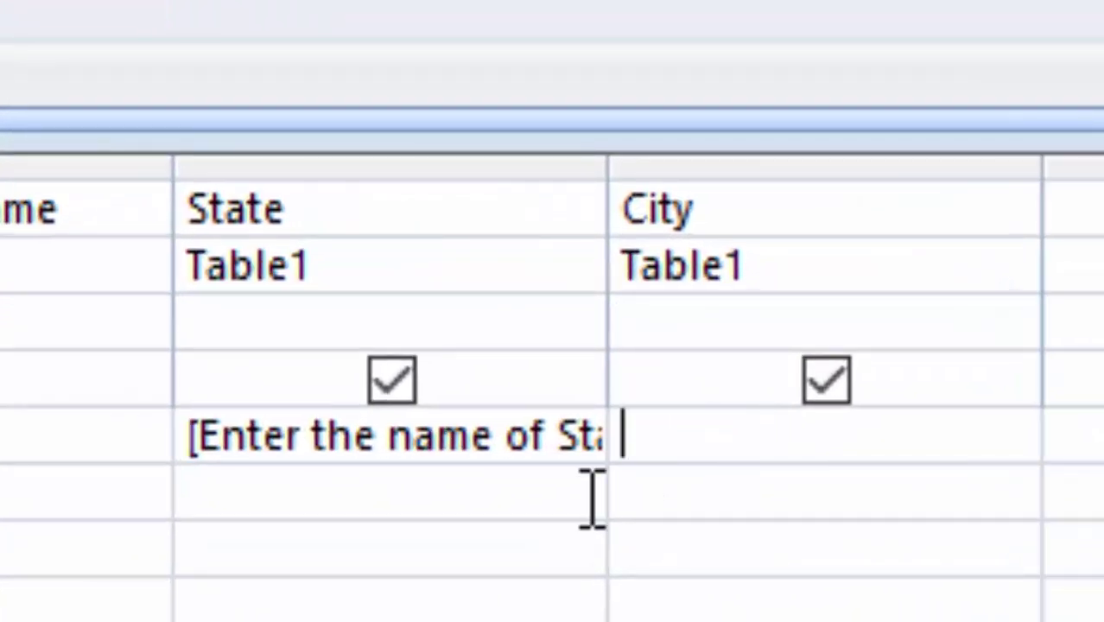
text([E)
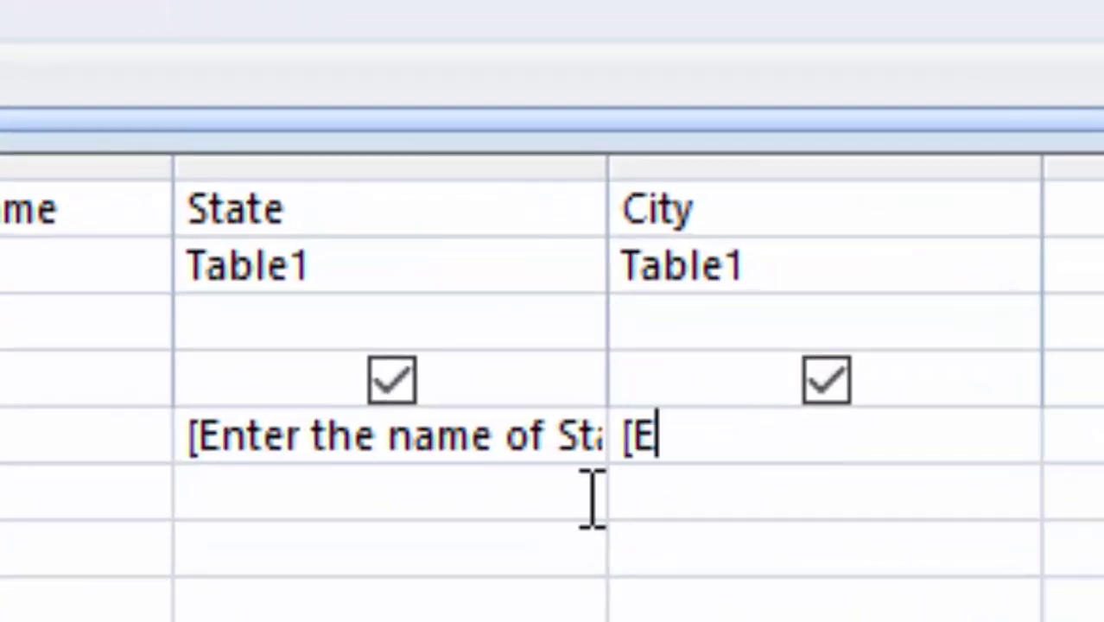
text(nter t)
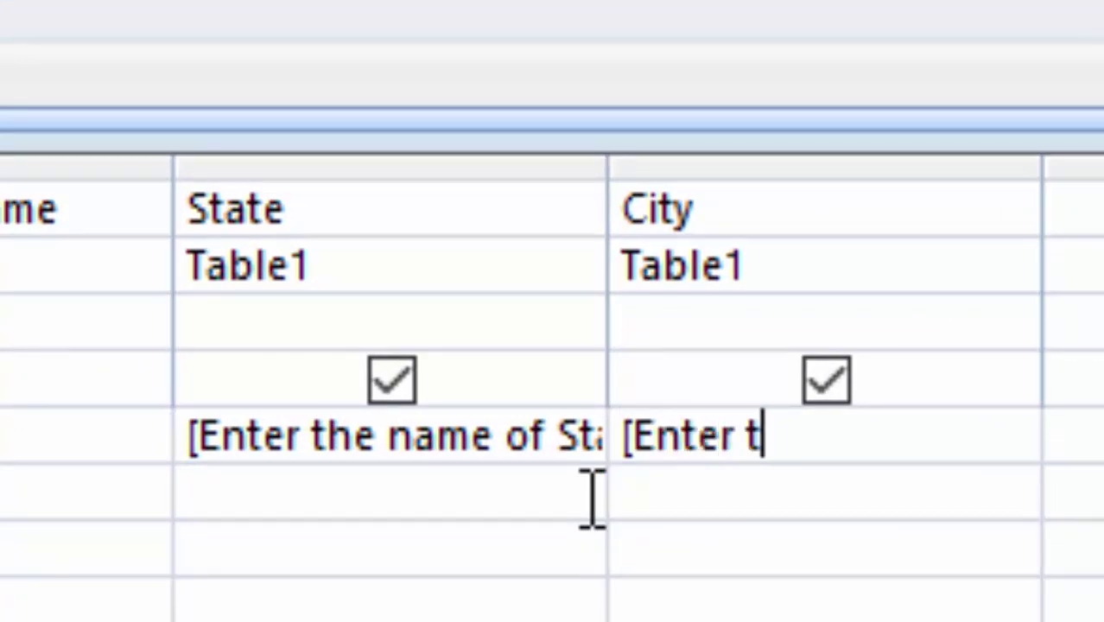
text(he nam)
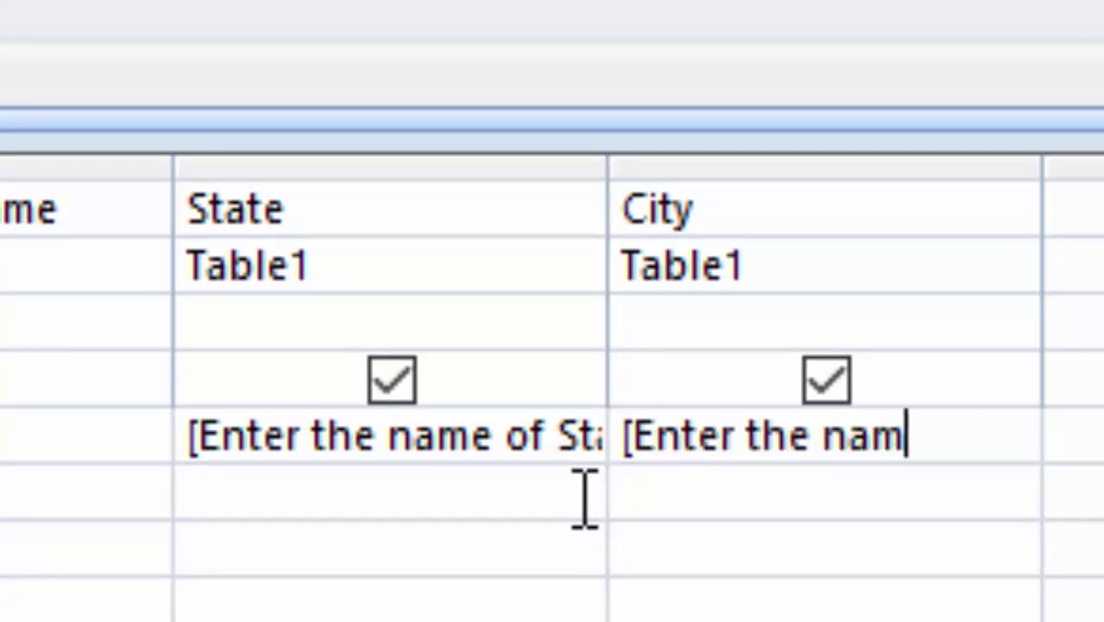
text(e o)
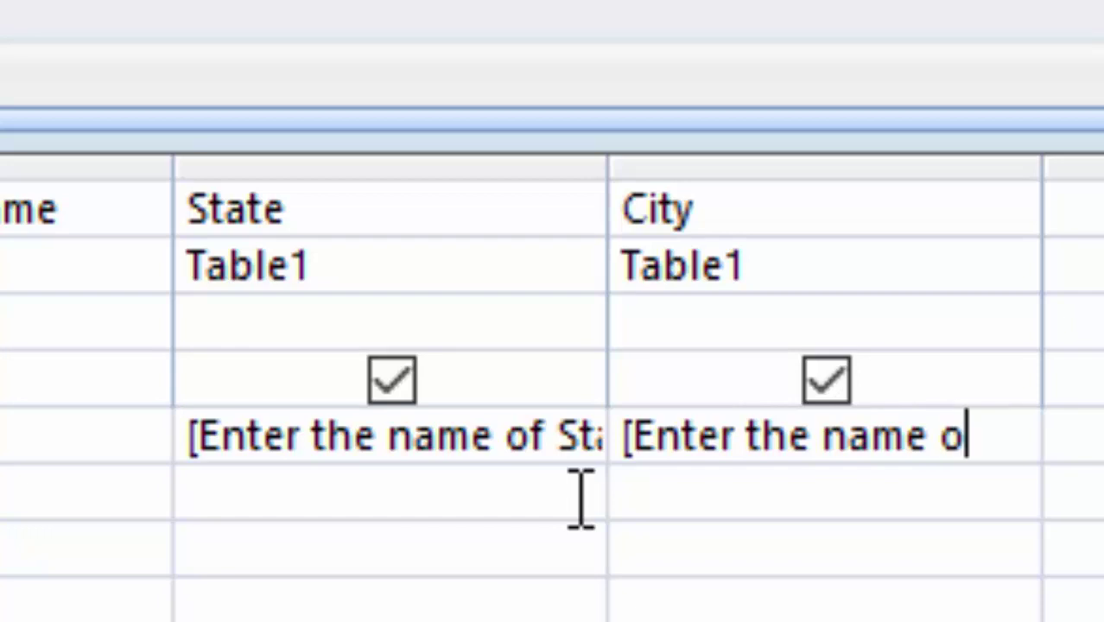
text(f cit)
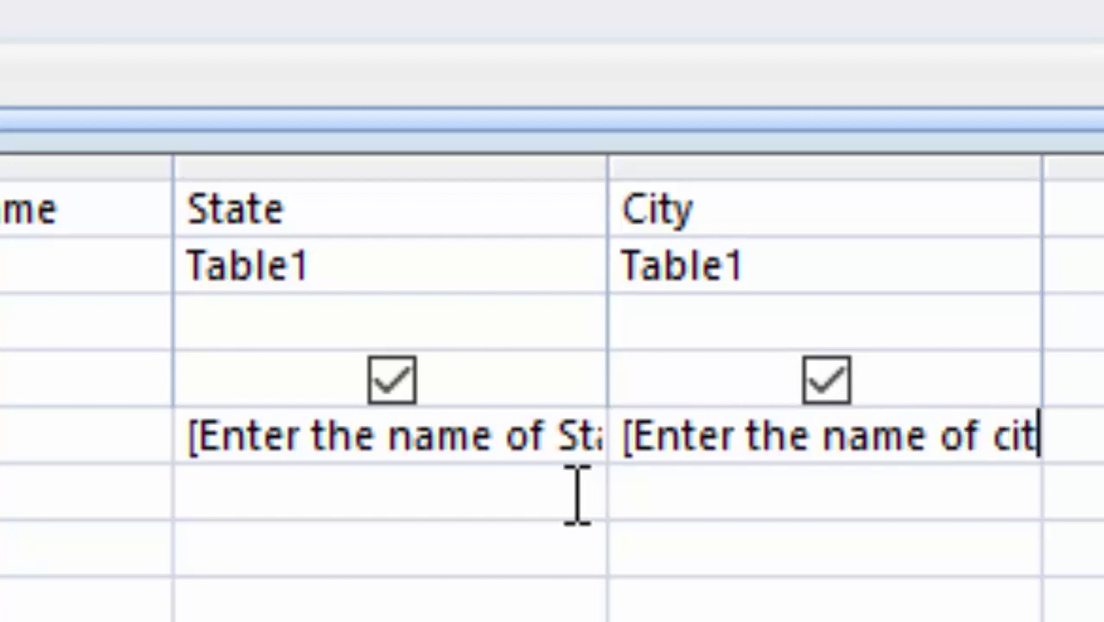
text(y])
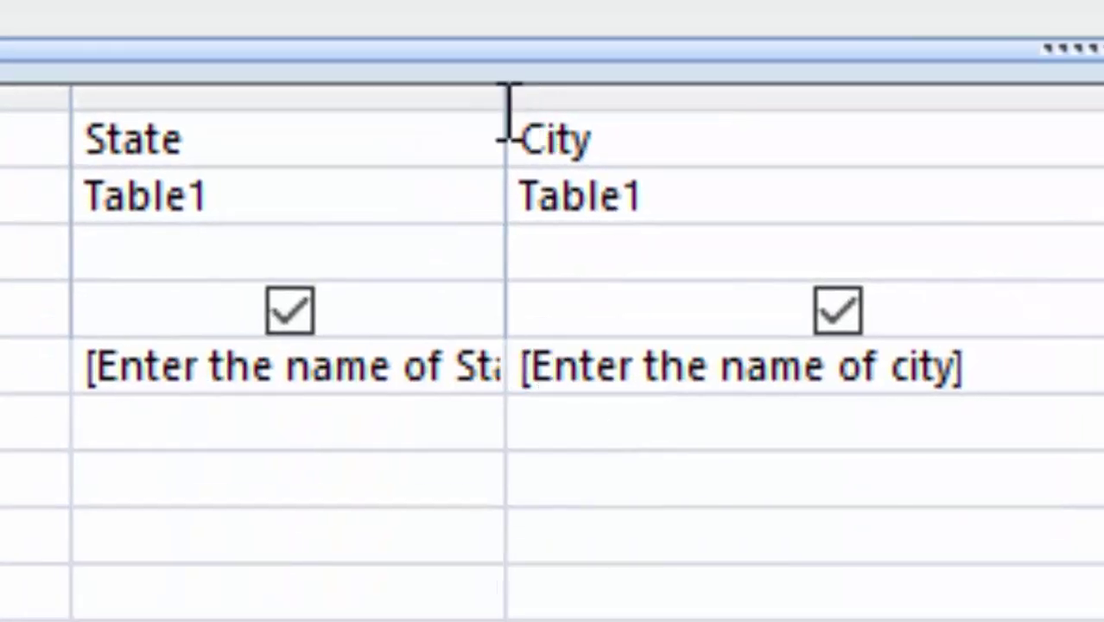
drag(504, 99, 786, 406)
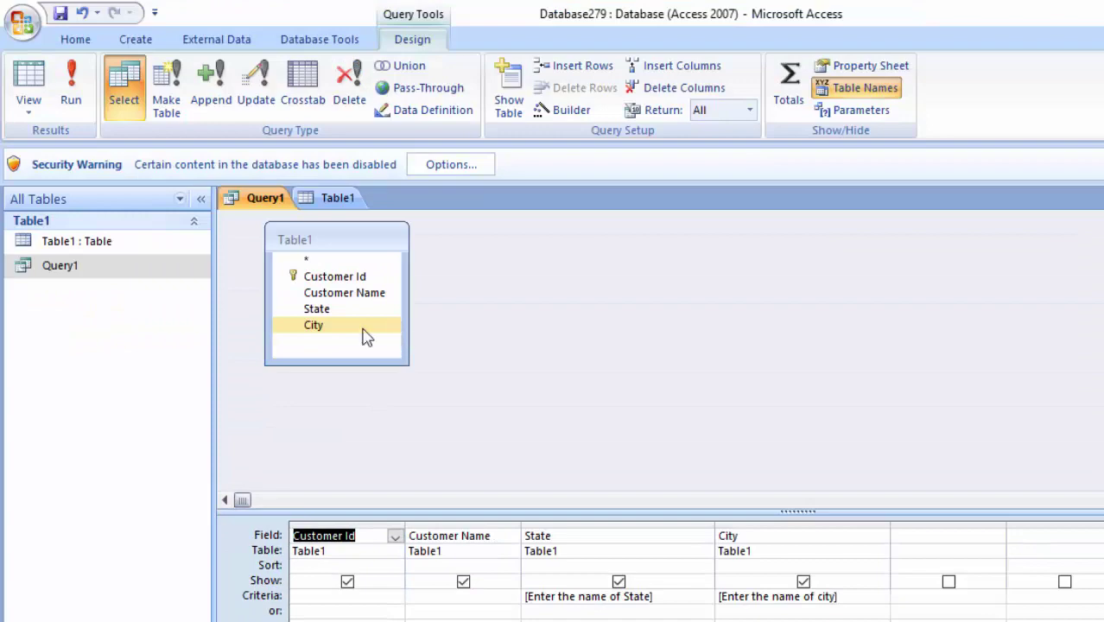
- Run Query1 entering Rajsthan for State and Jodhpur for City
click(72, 78)
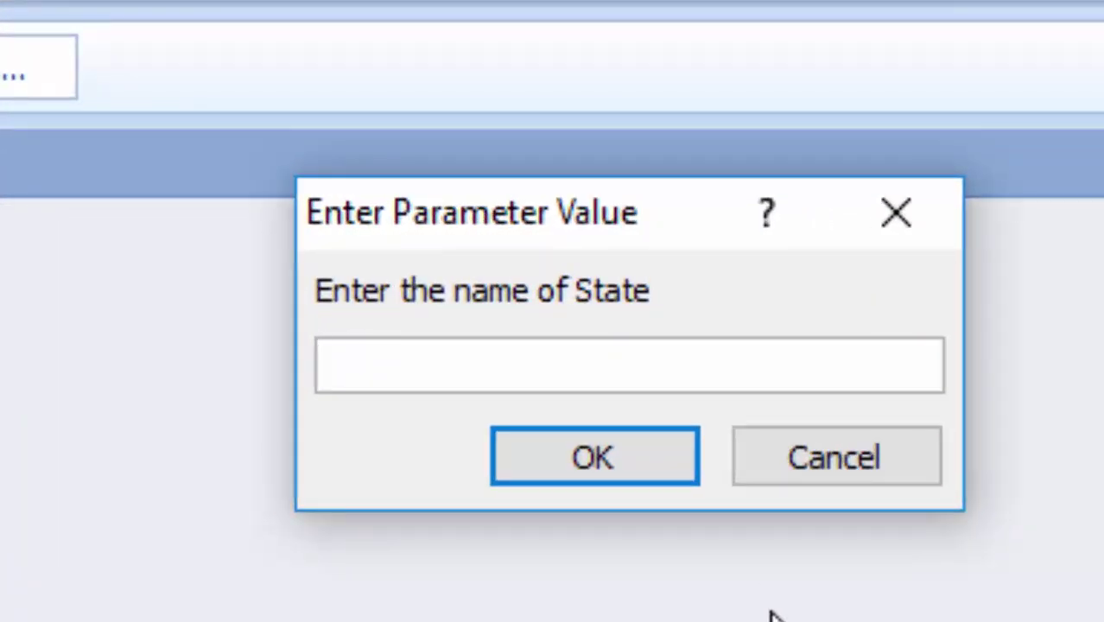
text(Ra)
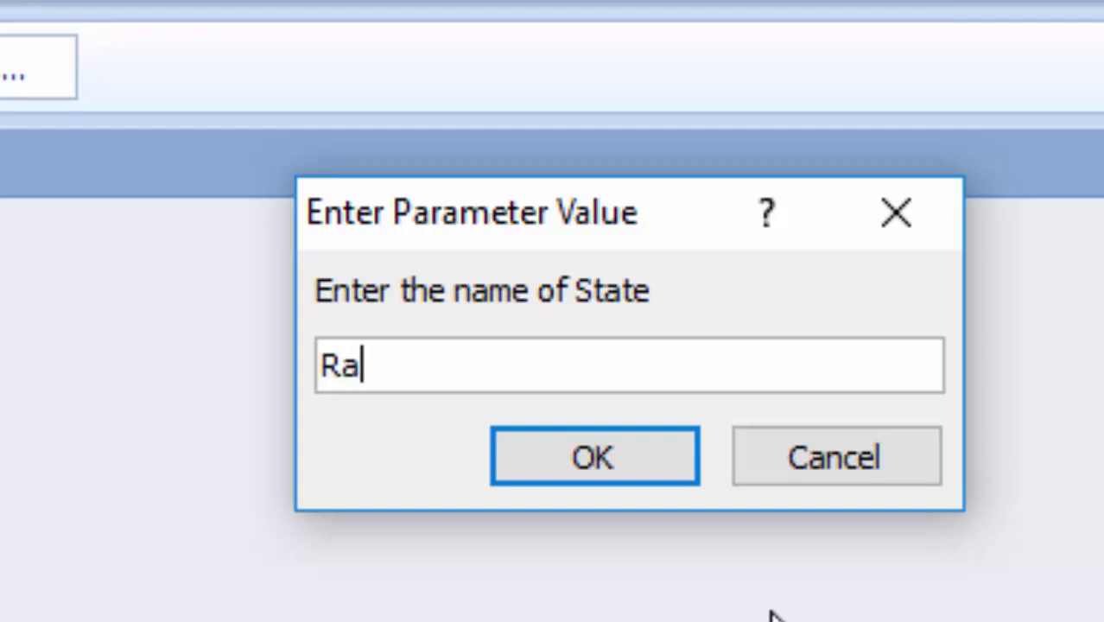
text(jstha)
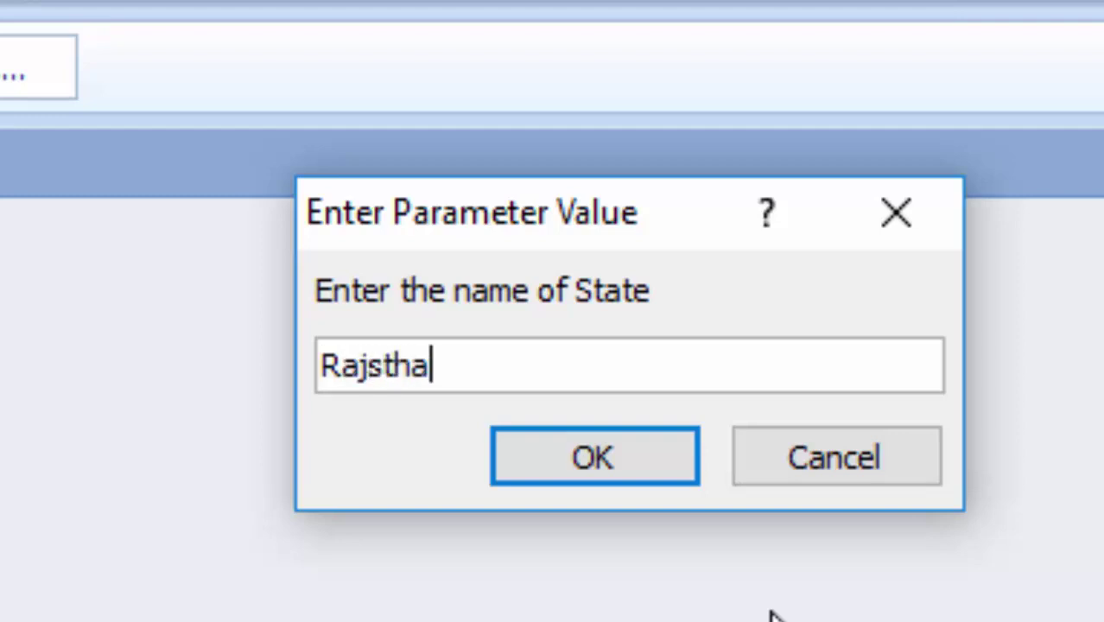
text(n)
key(Return)
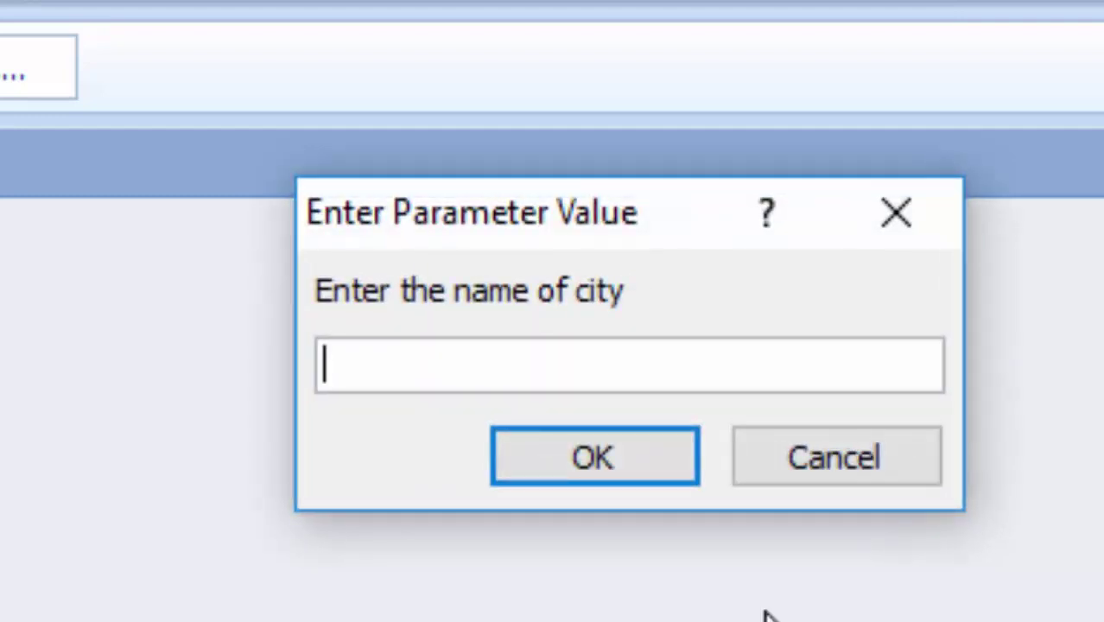
text(J)
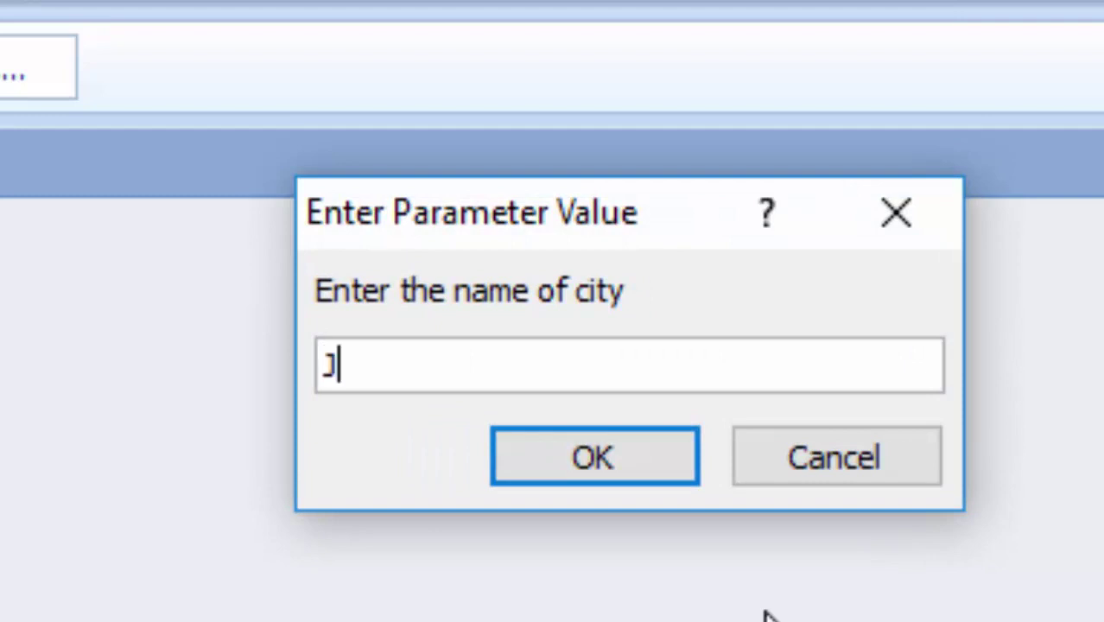
text(odhpu)
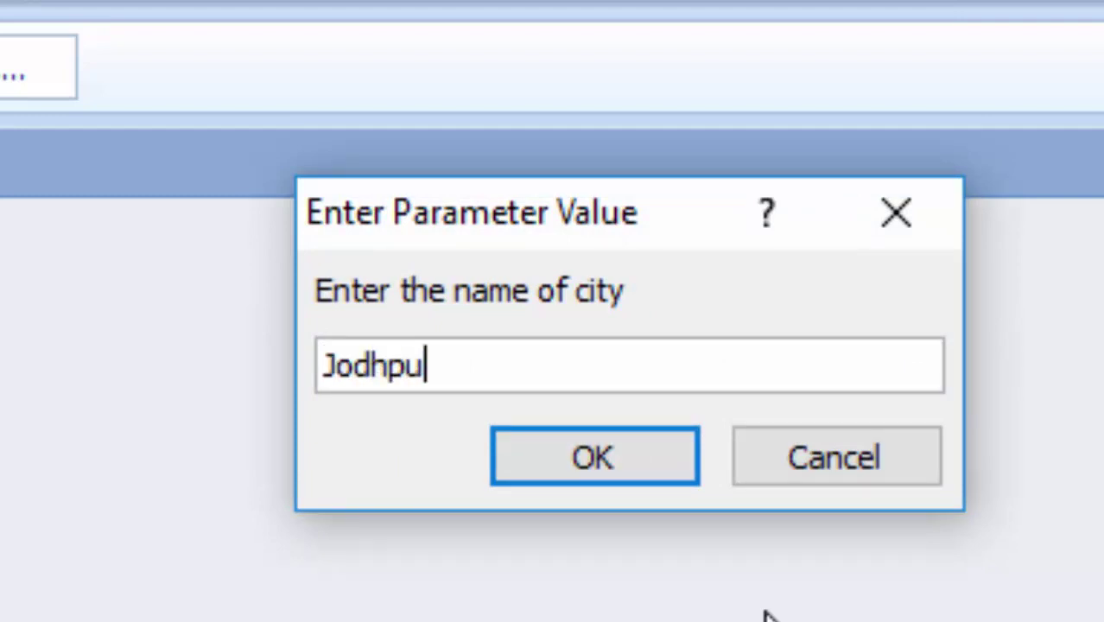
text(r)
key(Return)
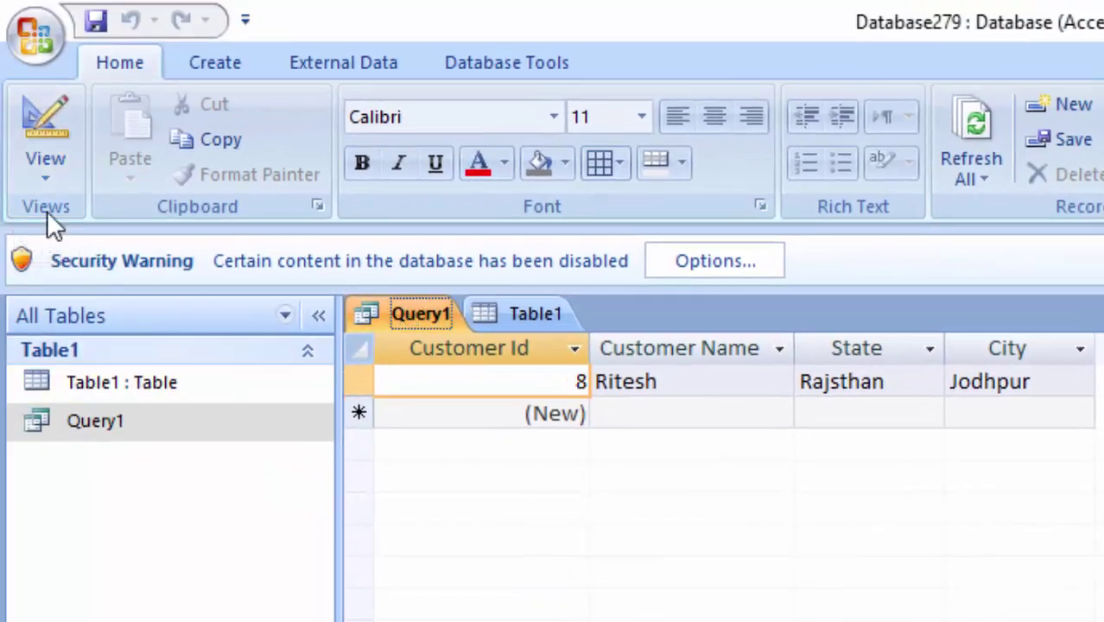
- Rerun Query1 with UP and Deoria, returning the single Deoria customer, then view Table1
click(52, 180)
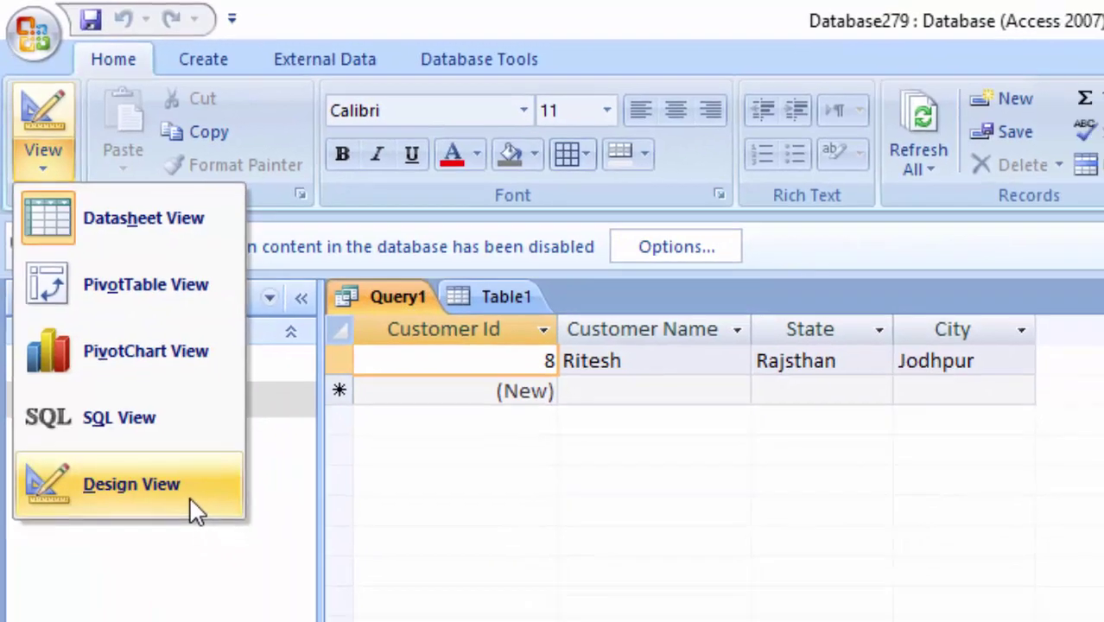
click(197, 512)
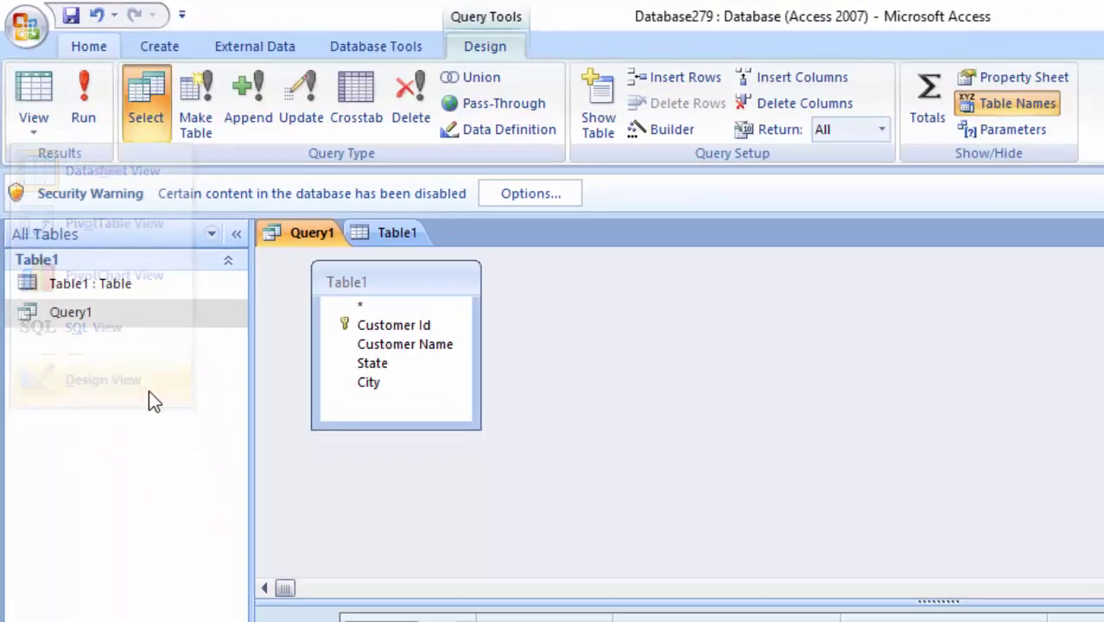
click(68, 82)
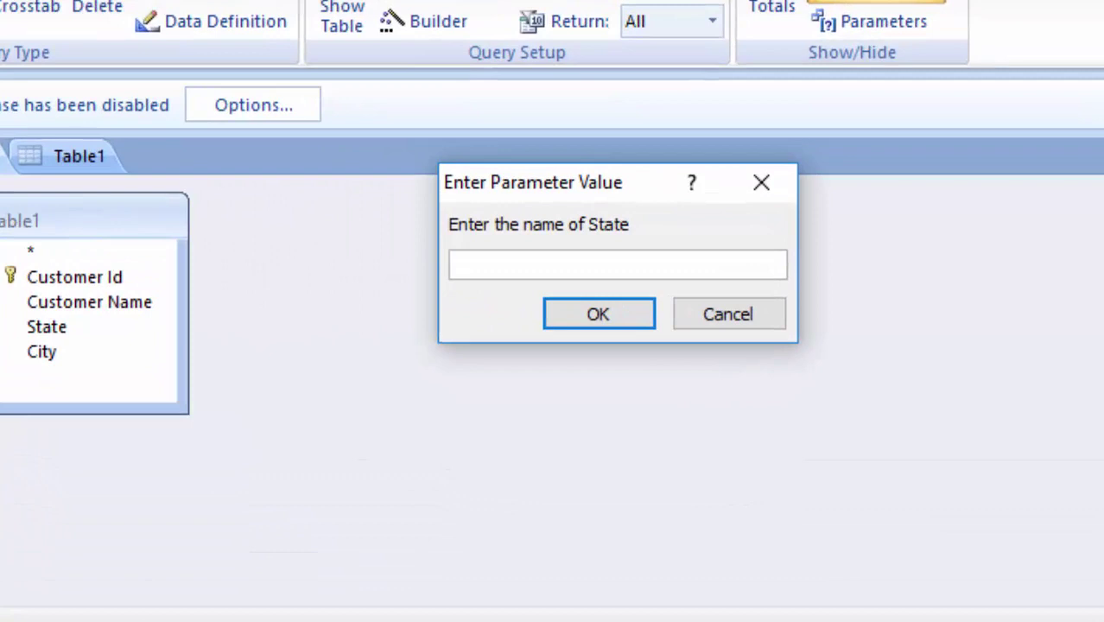
text(UP)
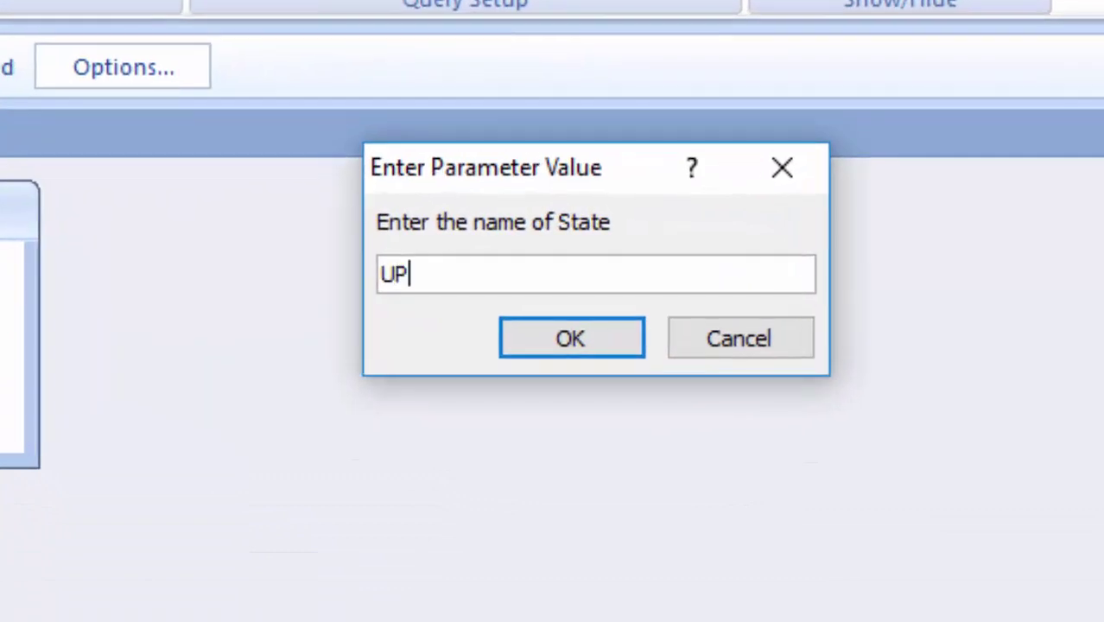
click(572, 350)
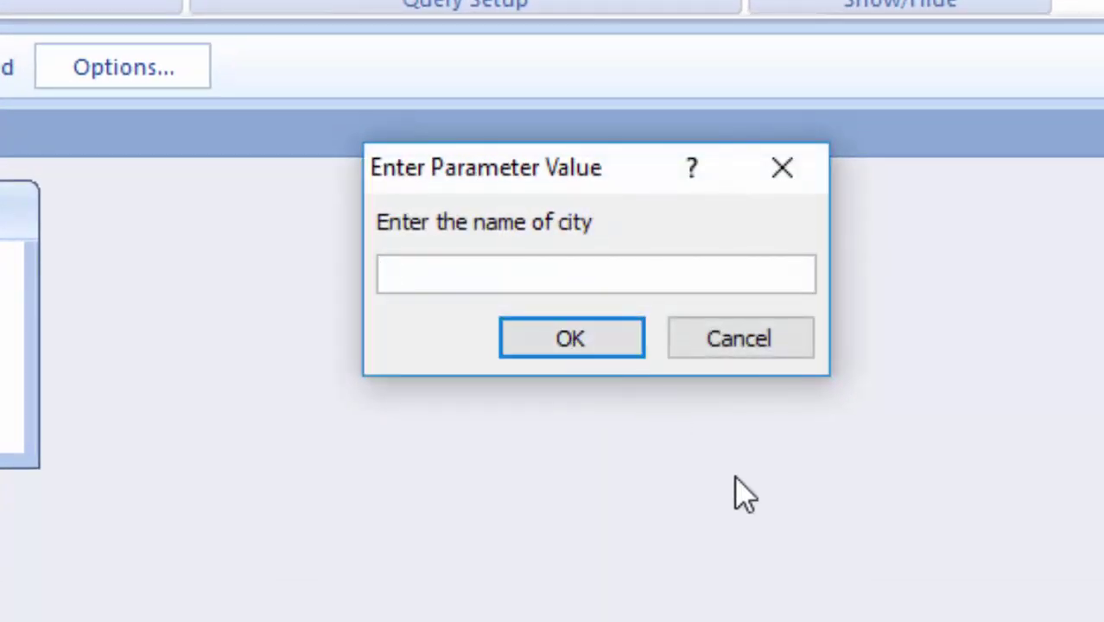
text(Deori)
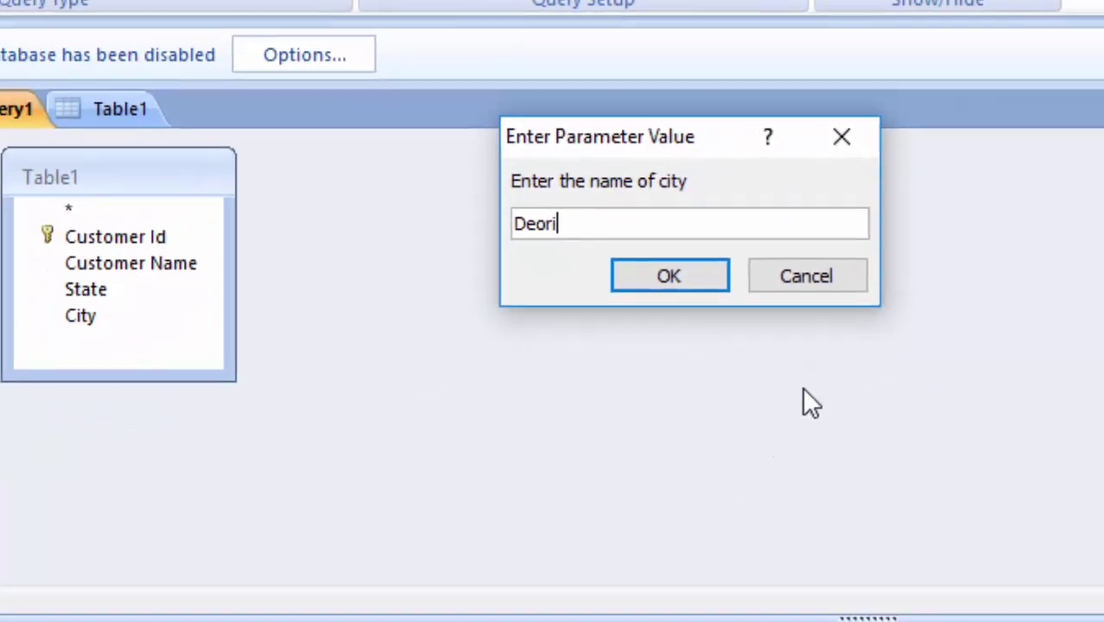
text(a)
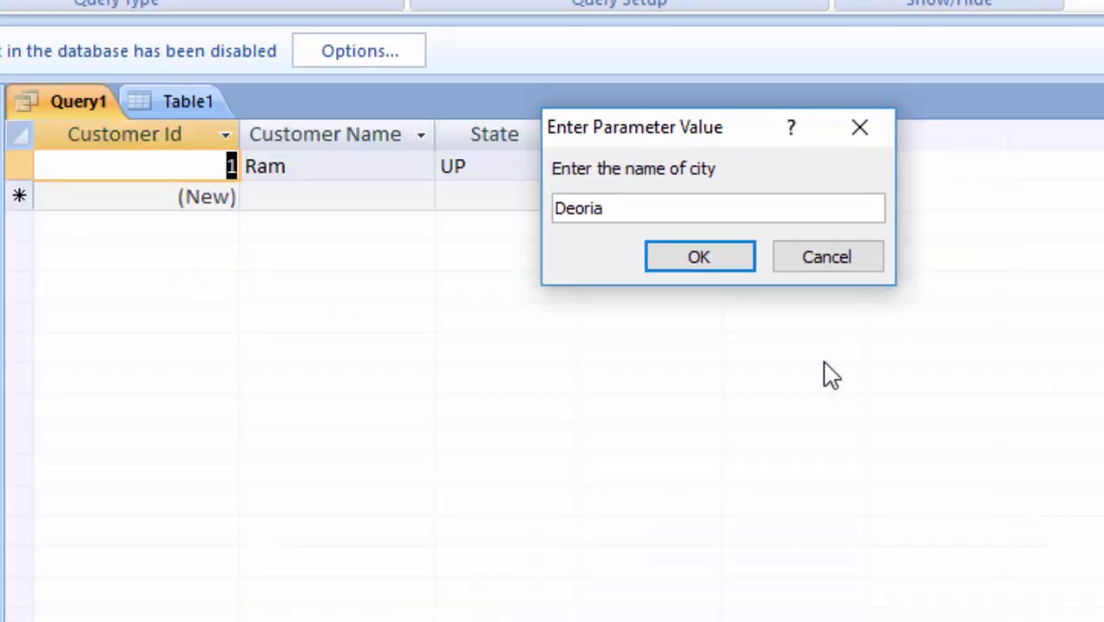
key(Return)
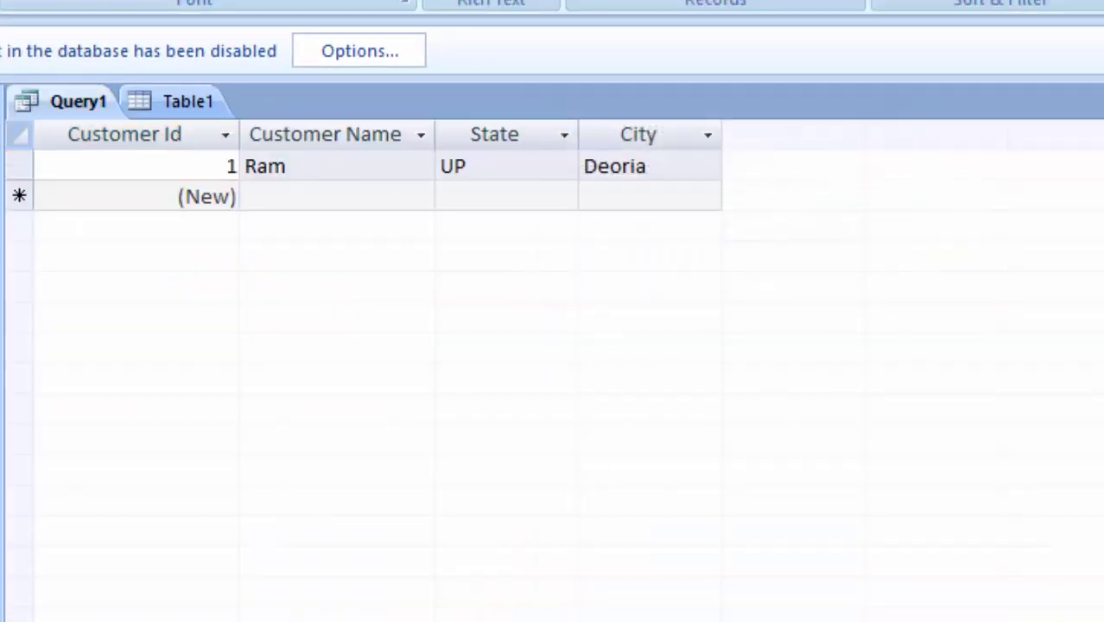
click(187, 101)
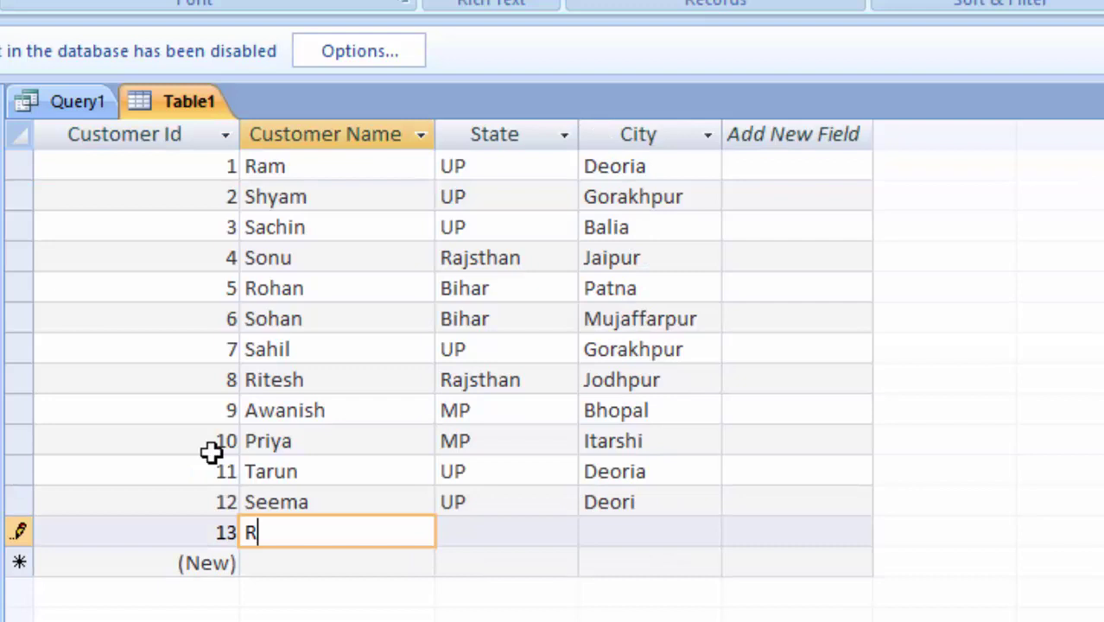
- Complete a new customer record with state UP and city Gorakhpur, correcting typos, and save Table1
text(o)
text(hit)
key(Tab)
text(U)
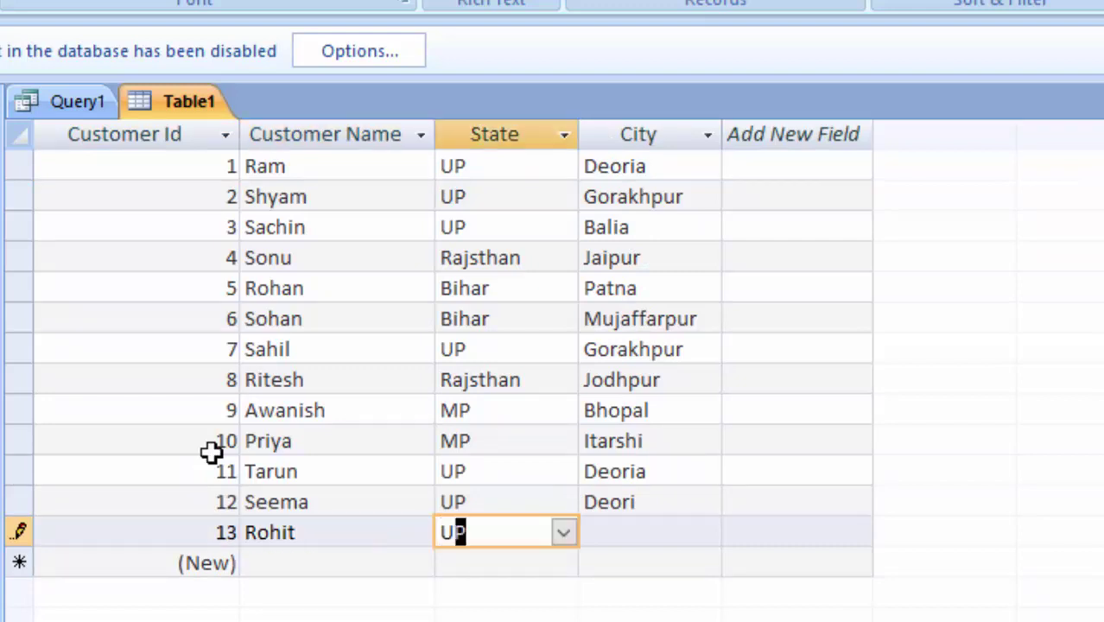
text(P)
key(BackSpace)
key(Tab)
text(gor)
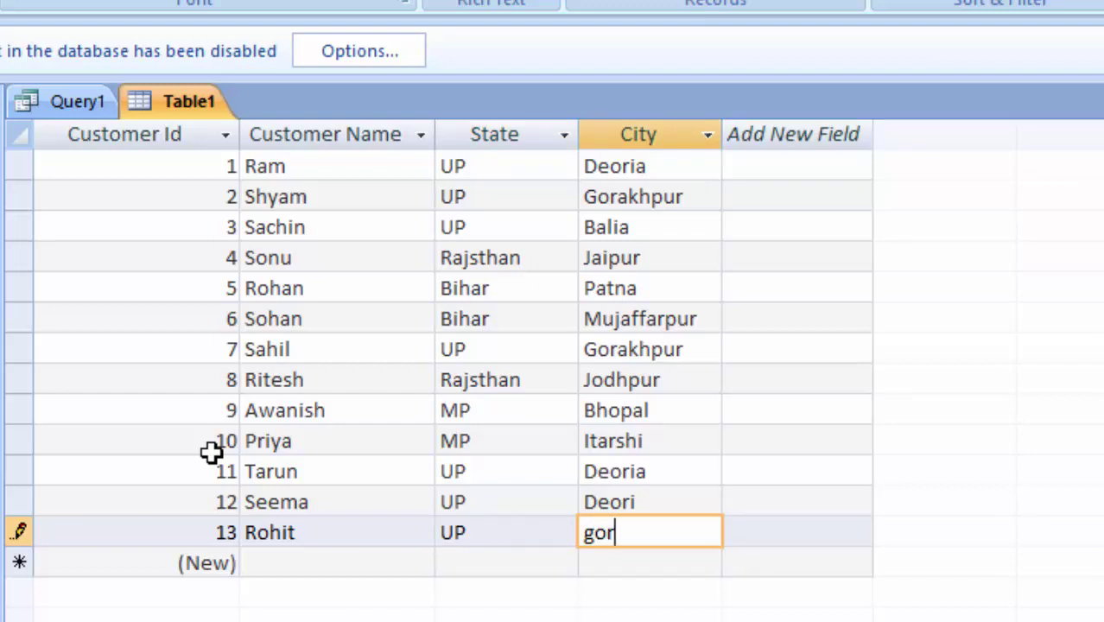
text(ak)
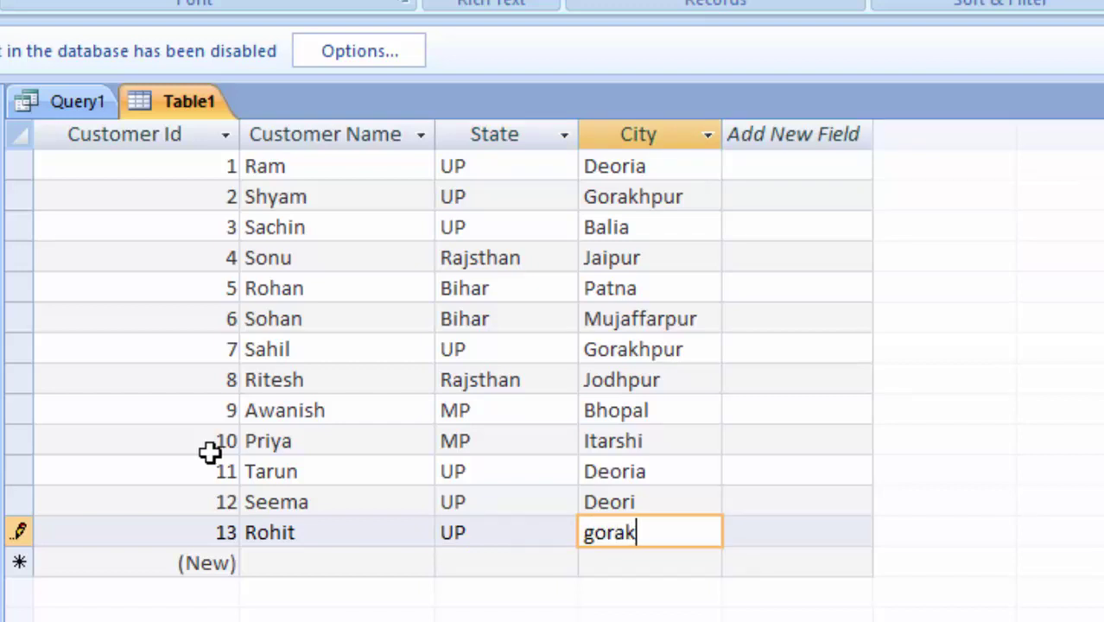
text(hpur)
click(601, 532)
key(BackSpace)
text(G)
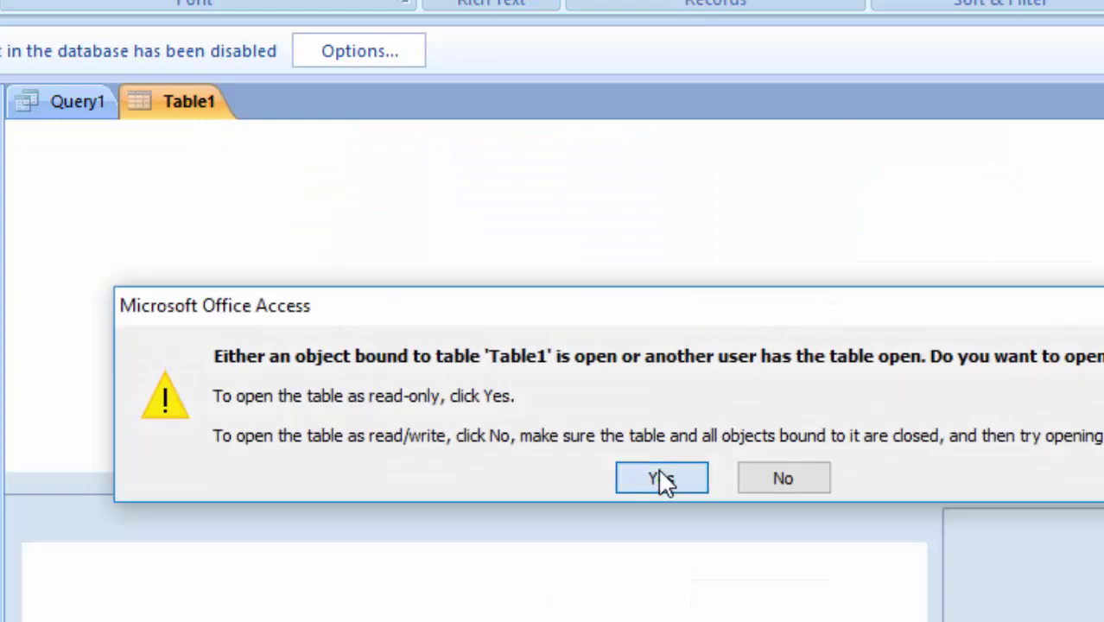
click(658, 471)
key(alt+f)
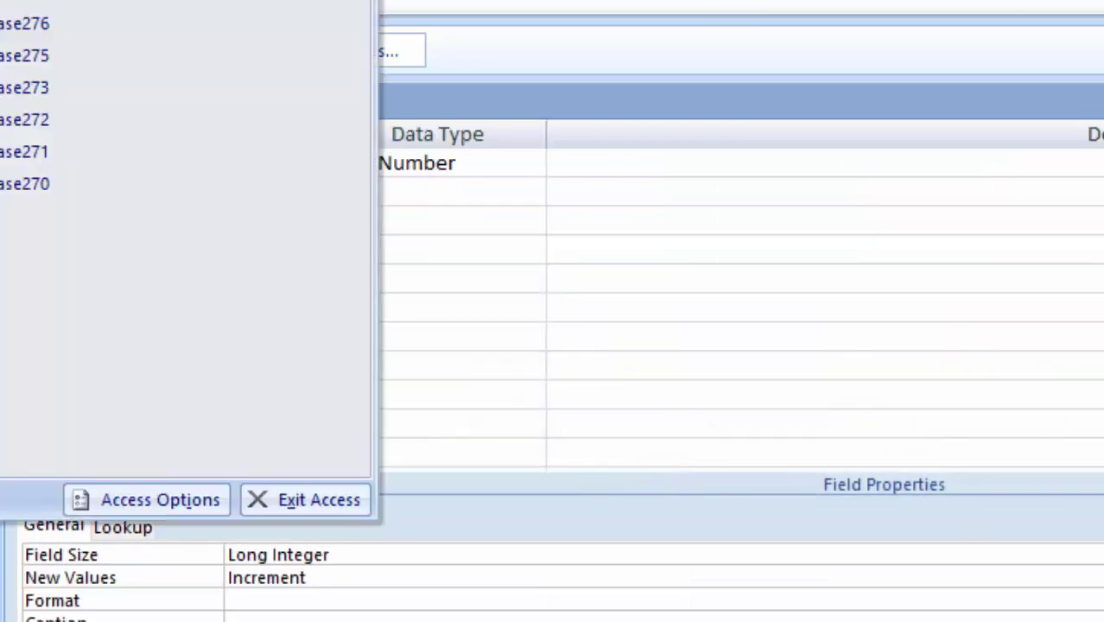
click(766, 506)
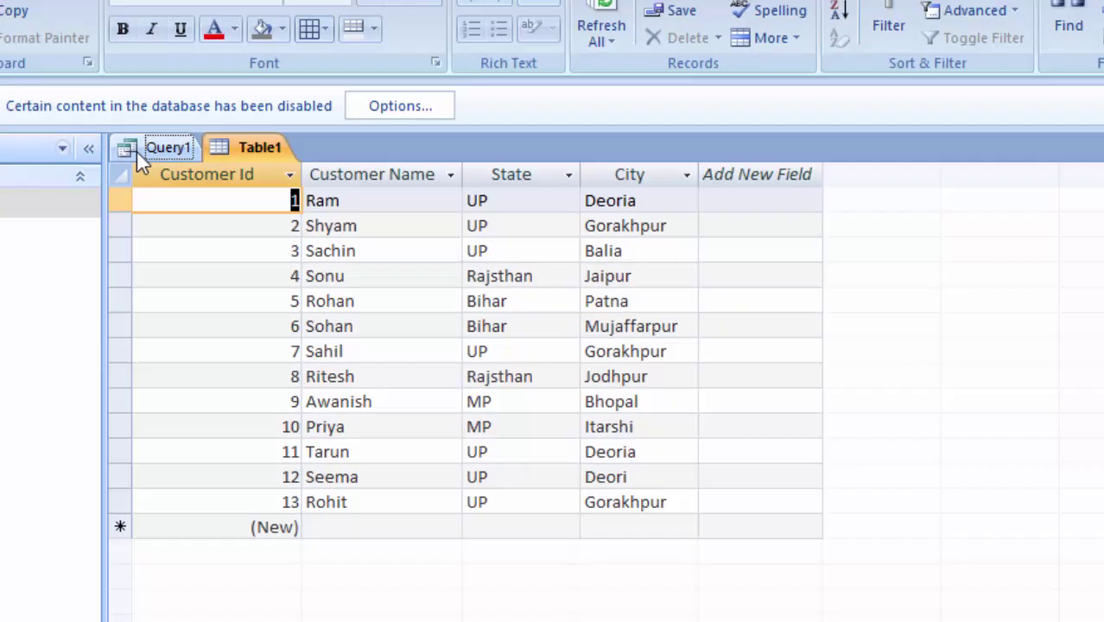
- Rerun Query1 from Design view with UP and Deoria, now returning two customers
click(136, 150)
click(28, 102)
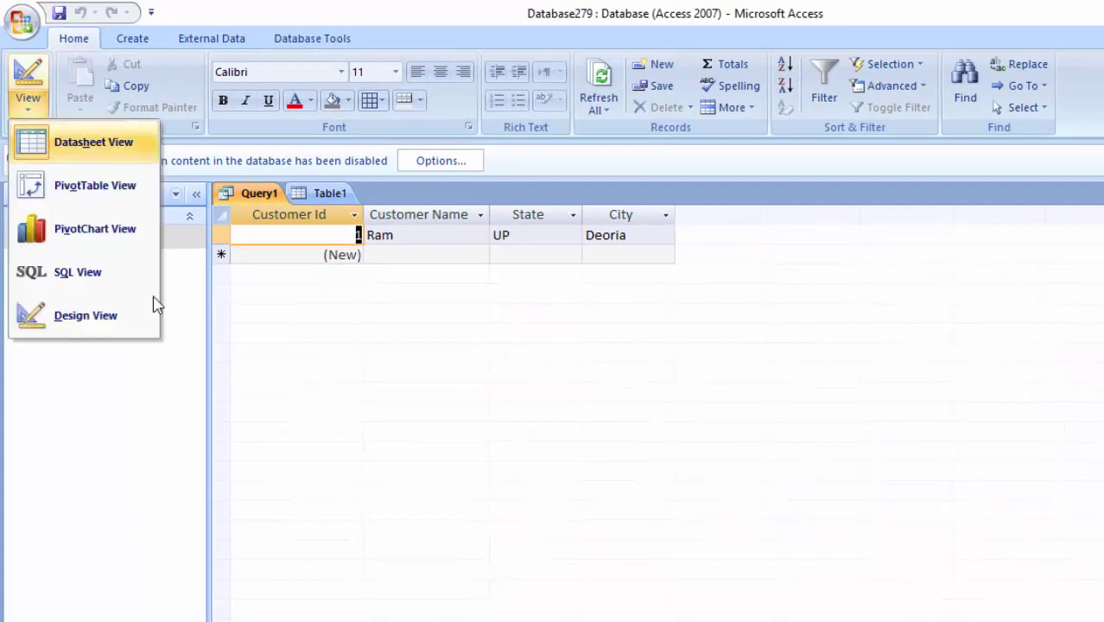
click(138, 315)
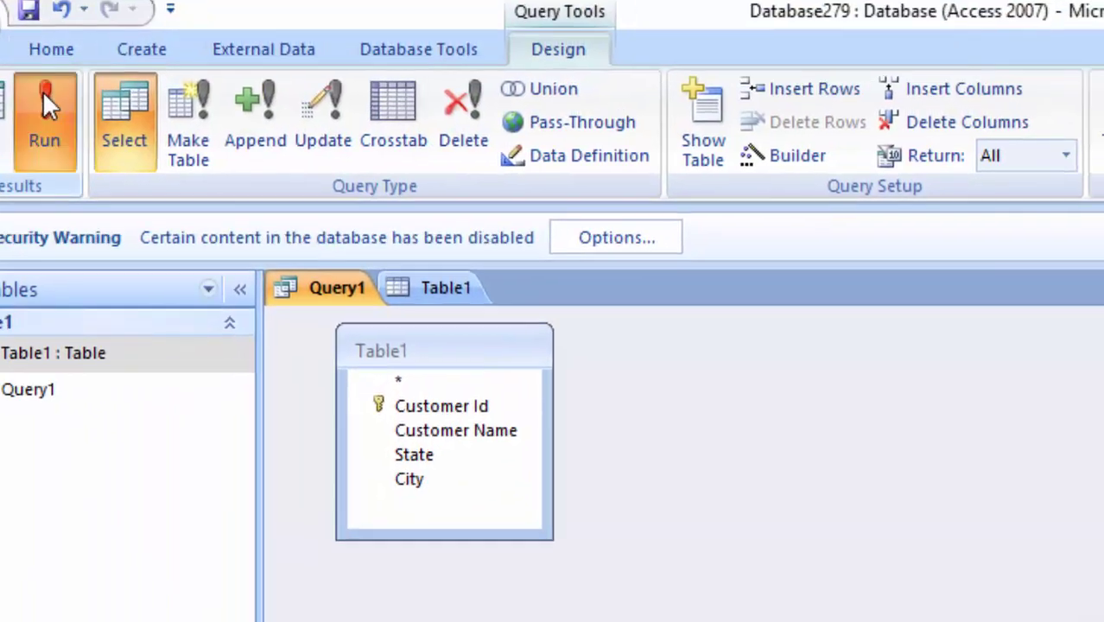
click(41, 95)
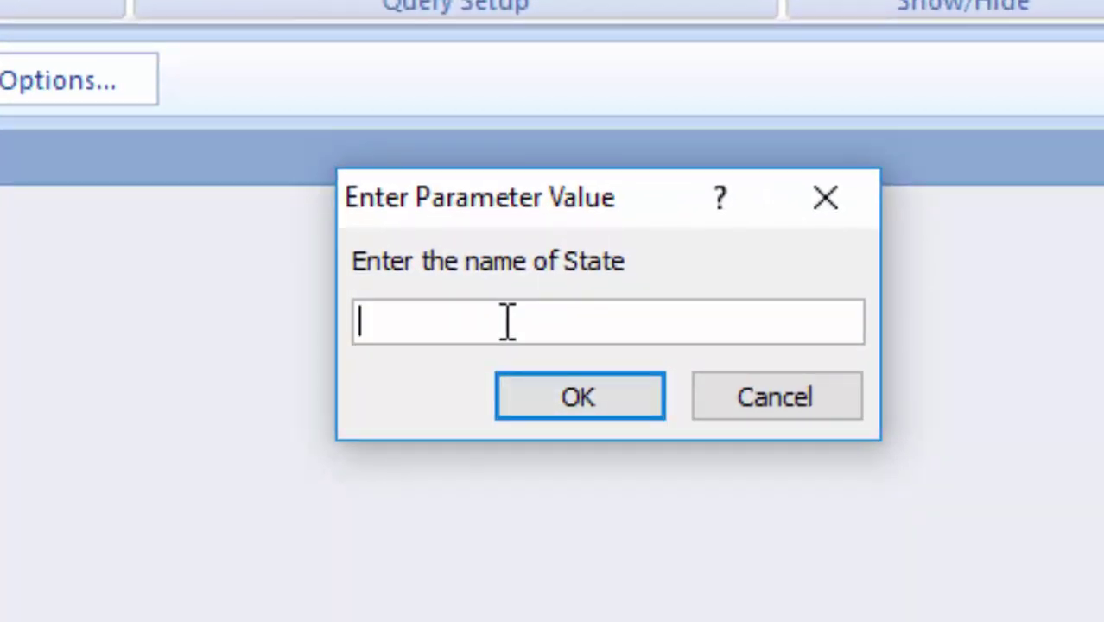
text(U)
text(P)
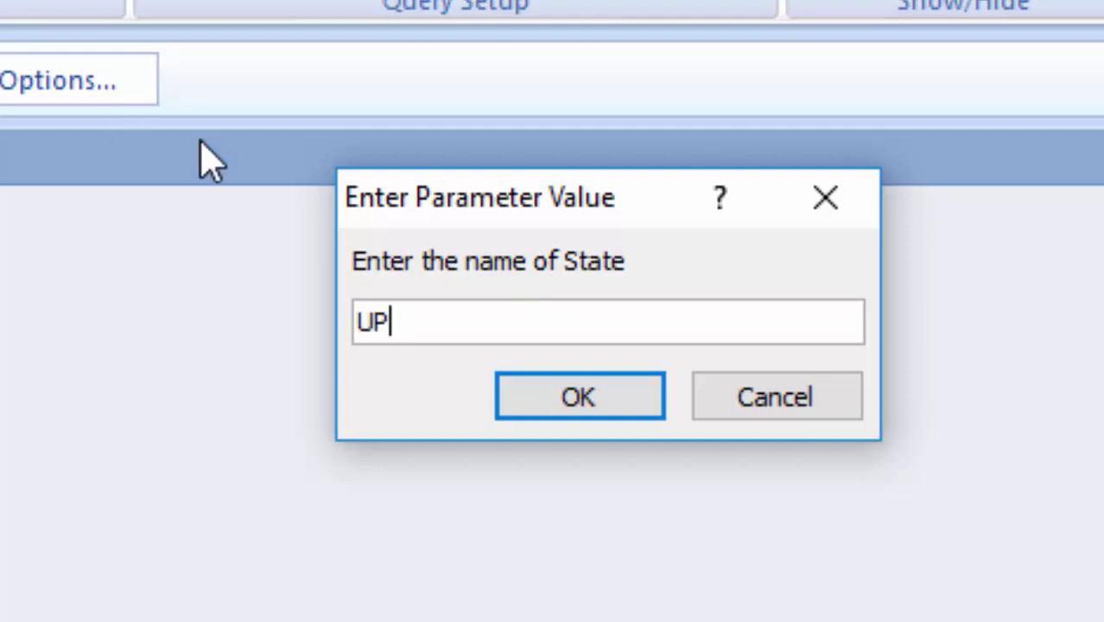
click(586, 406)
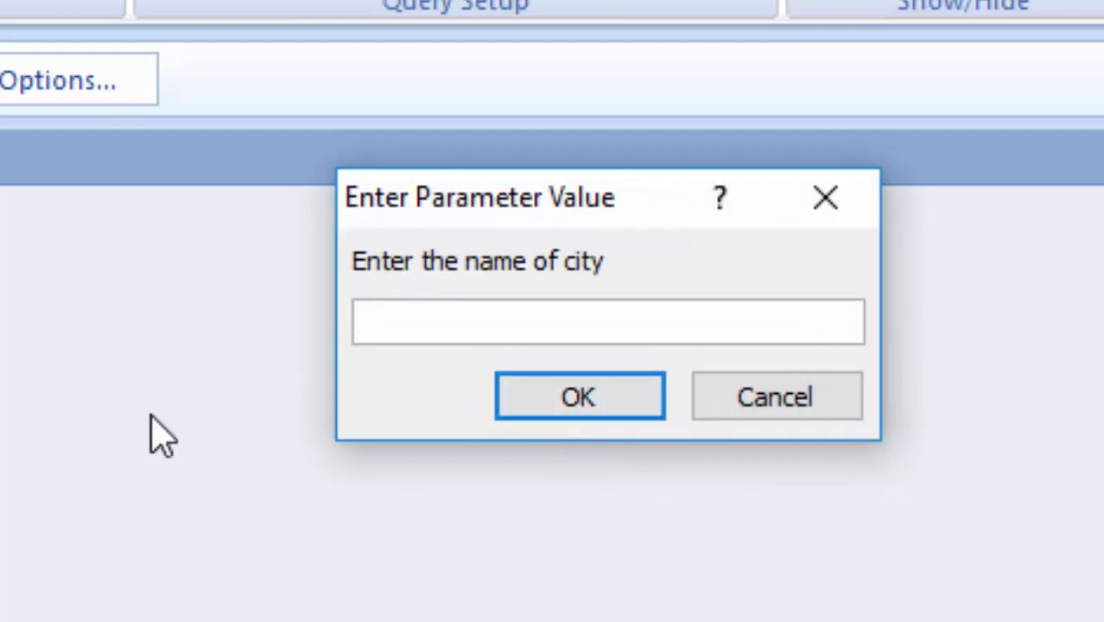
text(Deori)
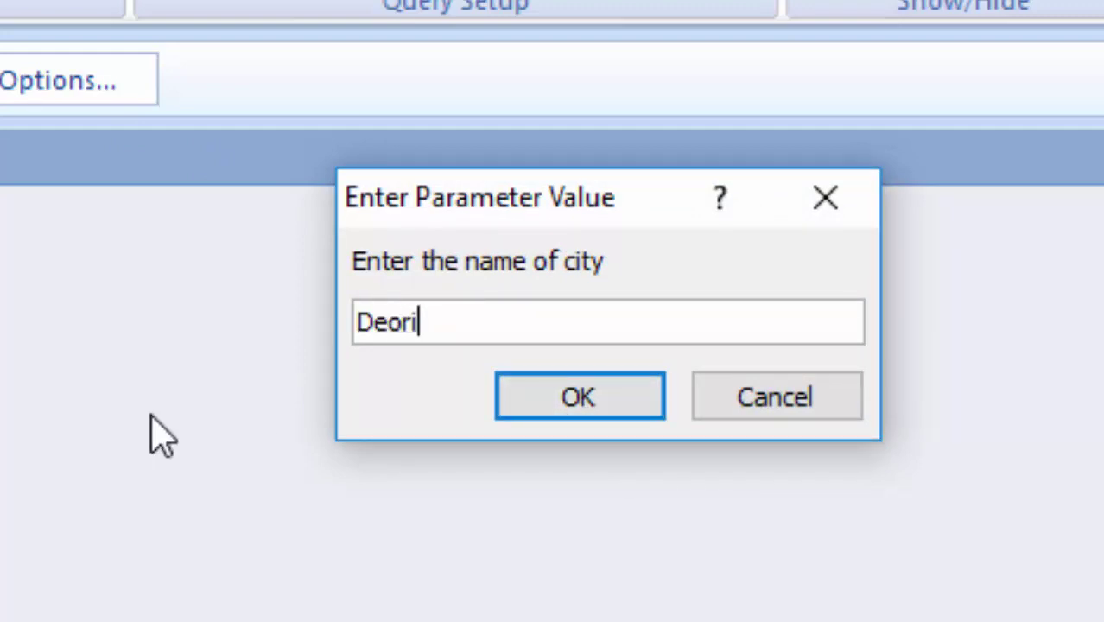
text(a)
click(553, 413)
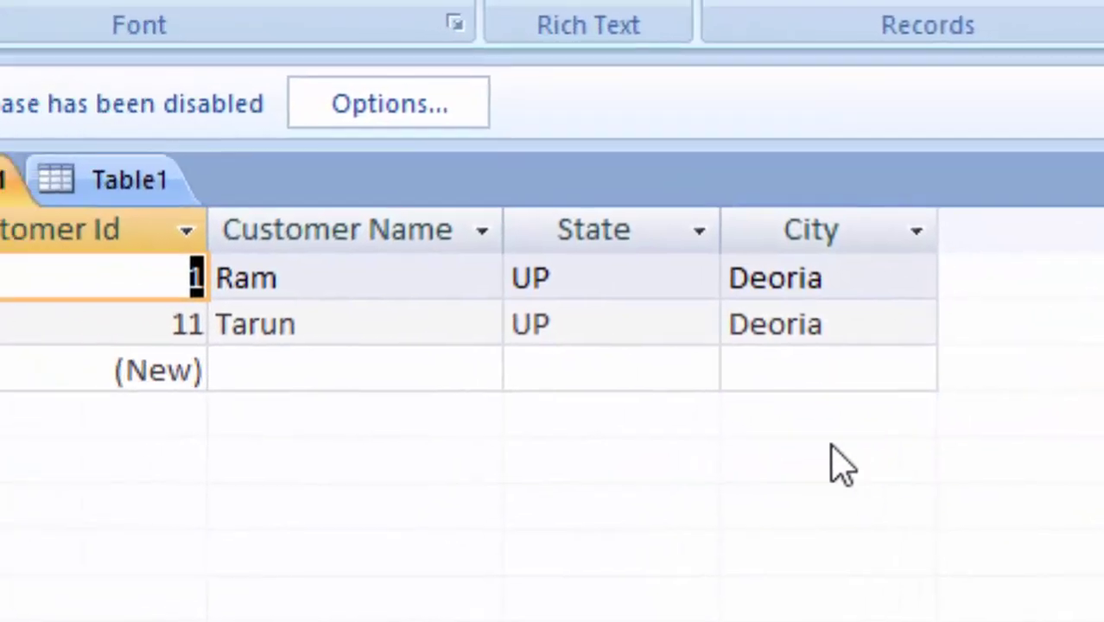